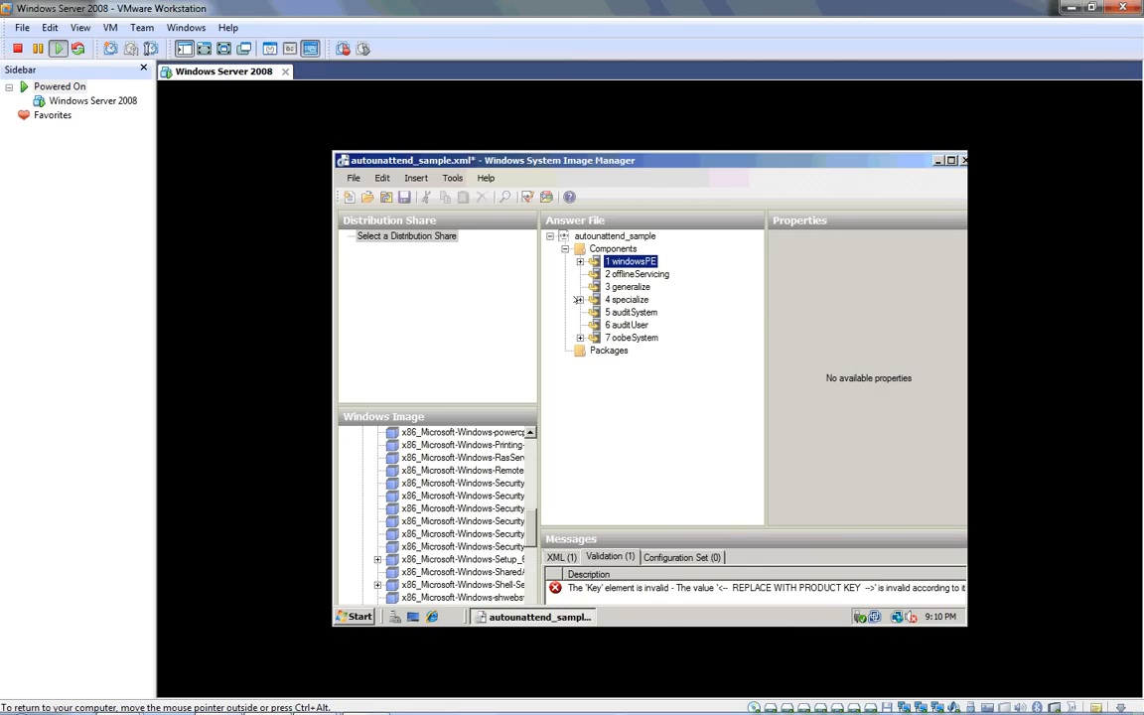
- In the specialize pass, set the Manufacturer of the Shell-Setup component's OEMInformation to VMware
left_click(578, 299)
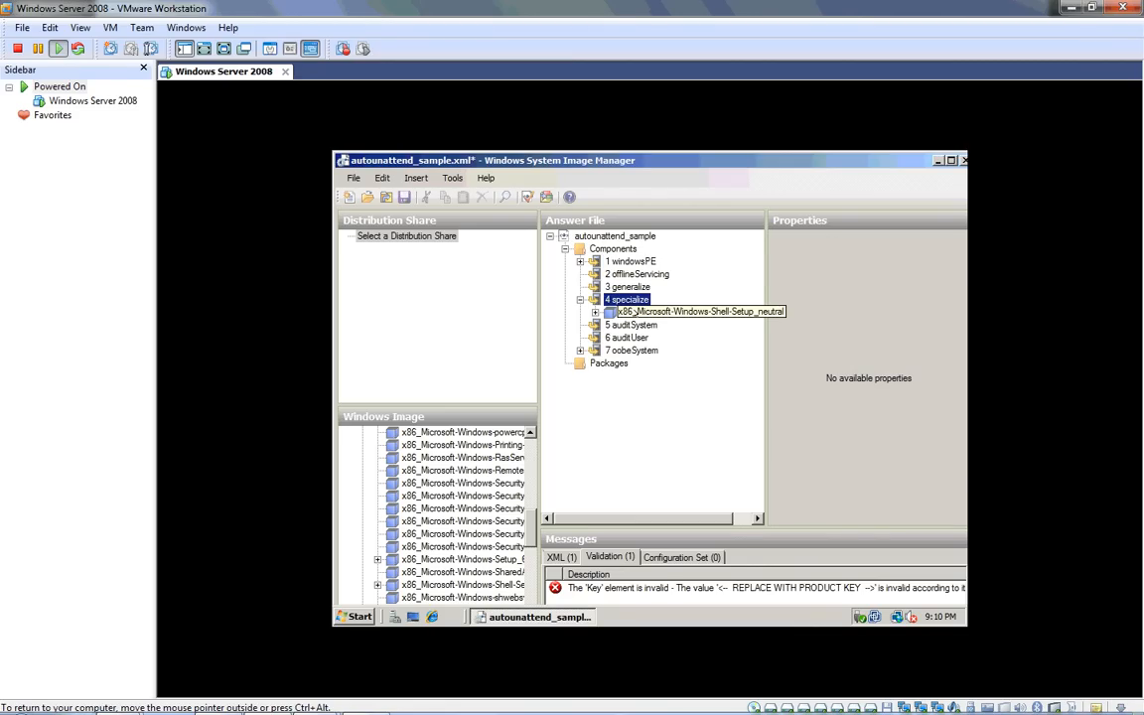
left_click(634, 312)
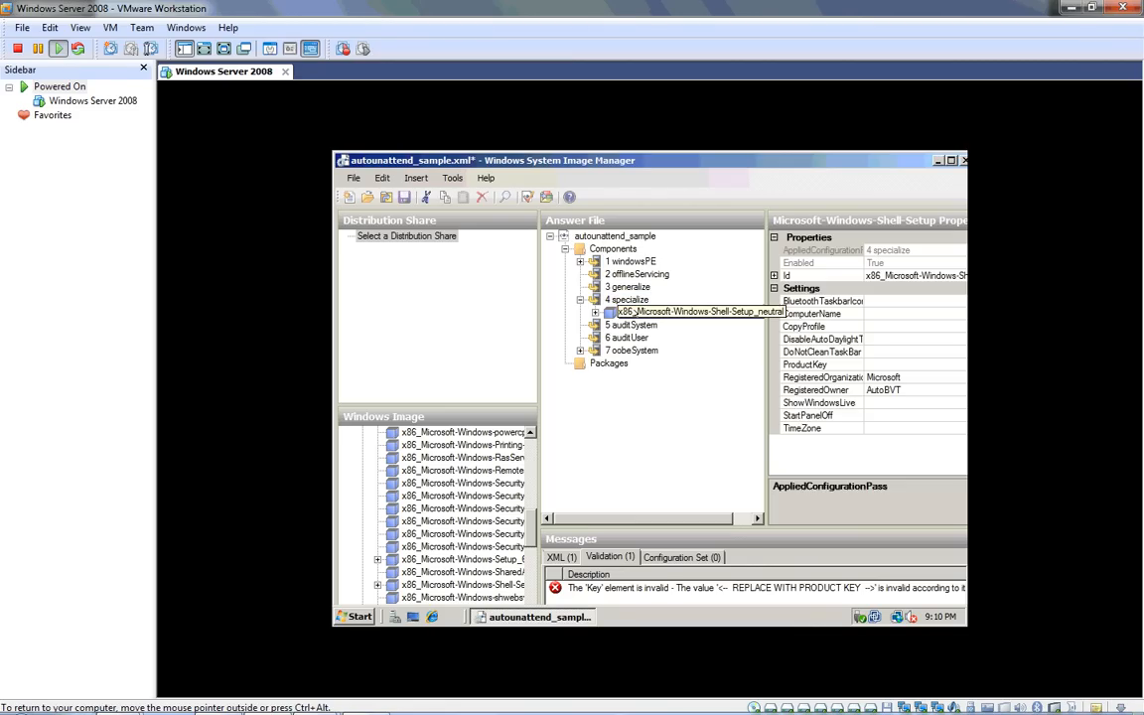
double_click(656, 315)
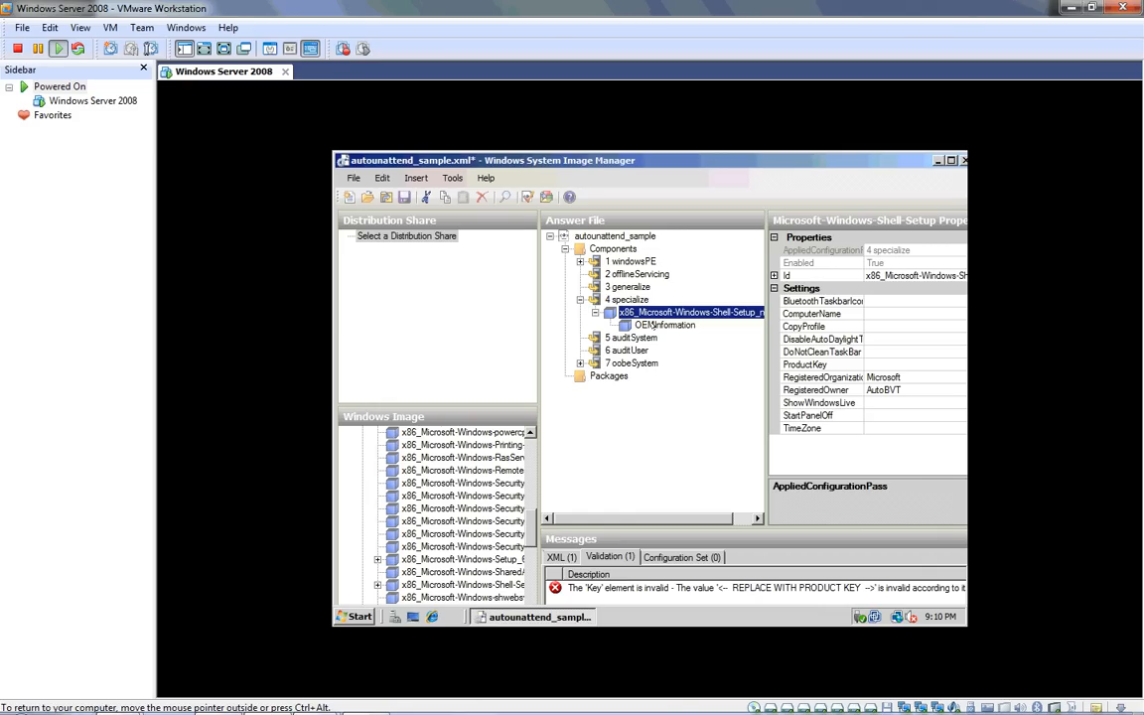
left_click(656, 324)
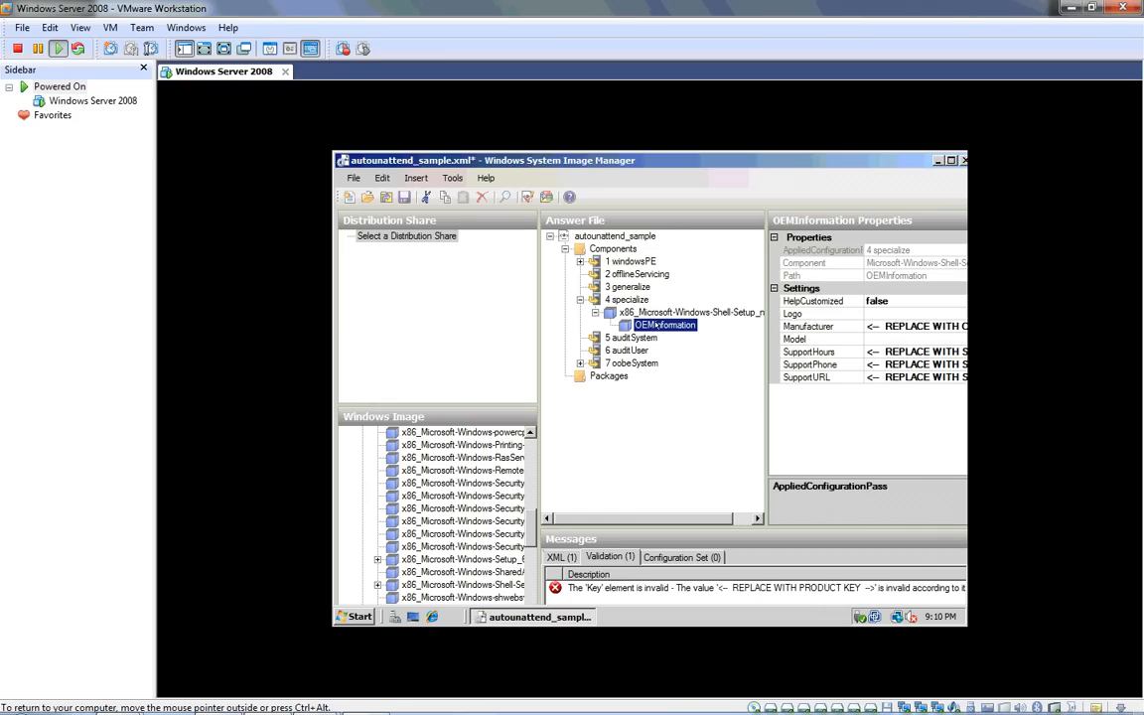
left_click(905, 326)
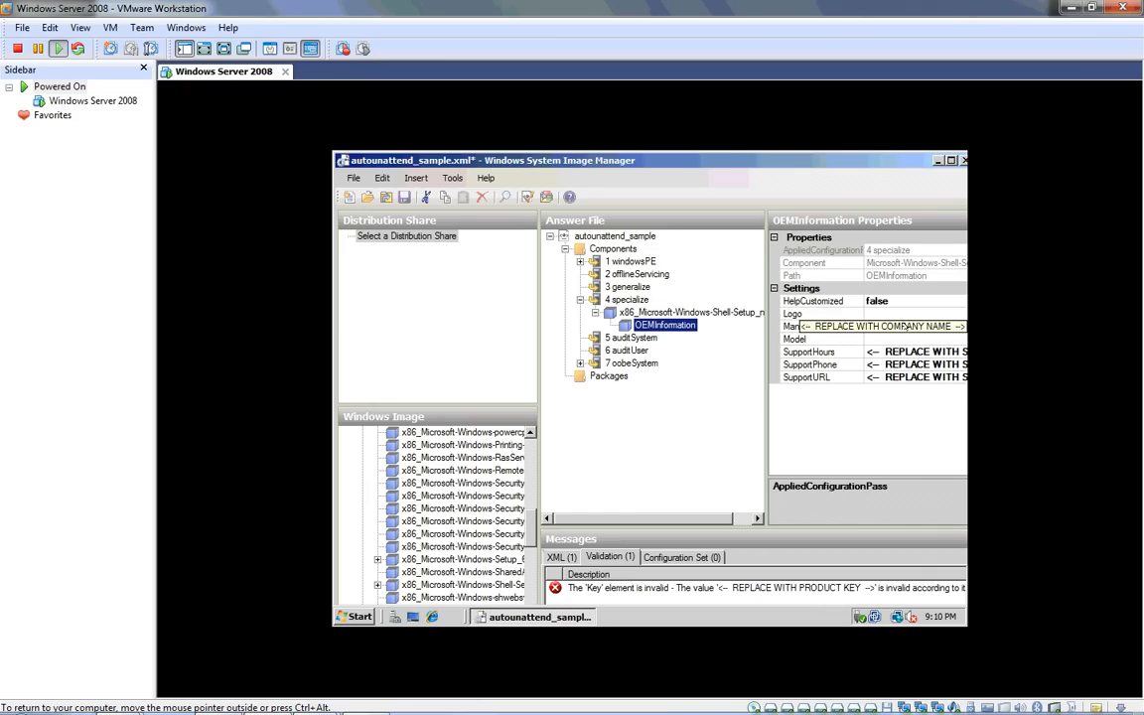
left_click(905, 327)
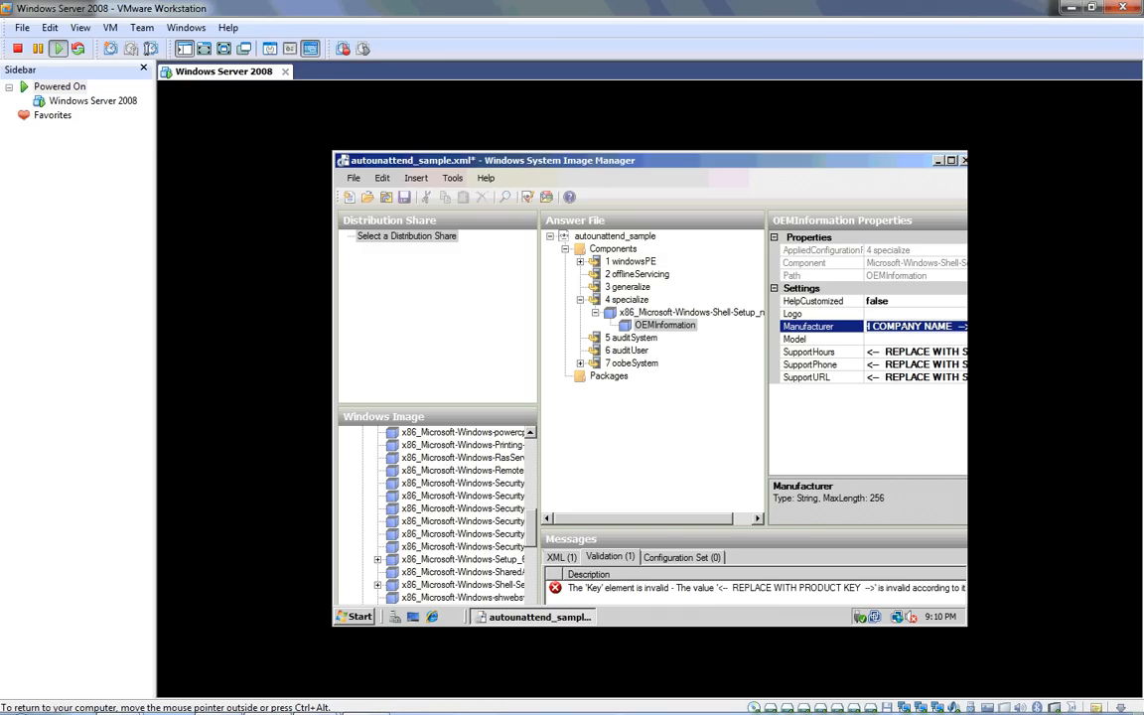
type("VM")
key("BackSpace")
type("M")
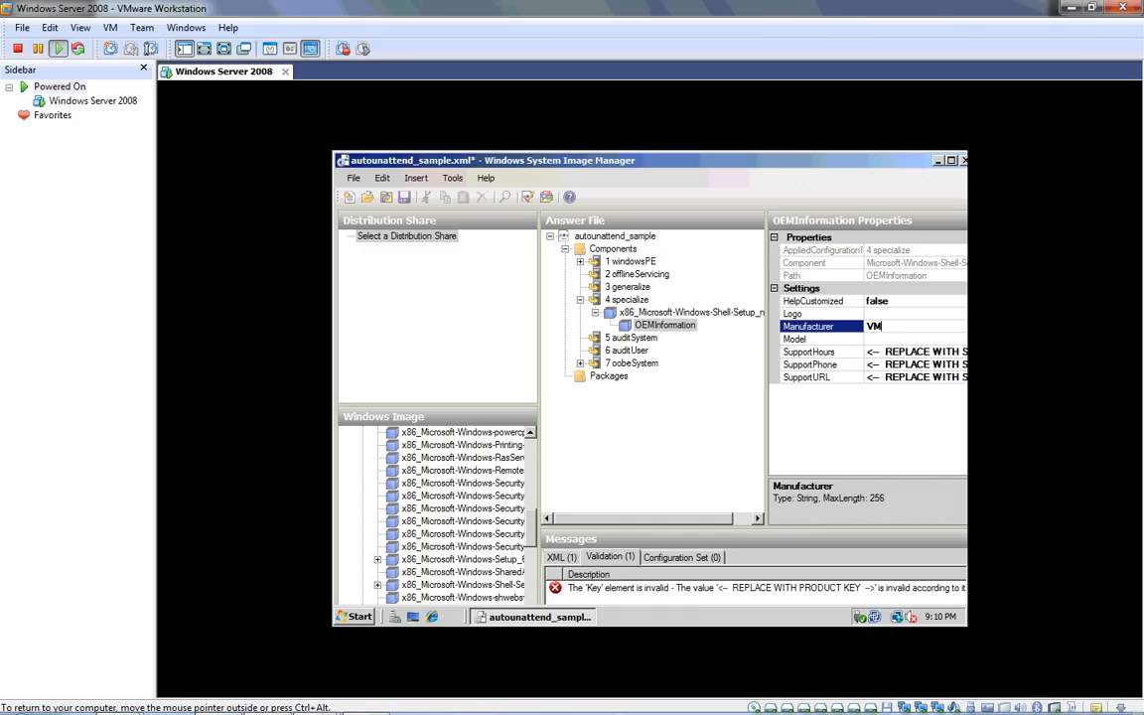
type("ware")
- Clear the placeholder text from the SupportHours, SupportPhone and SupportURL settings of OEMInformation
left_click(919, 352)
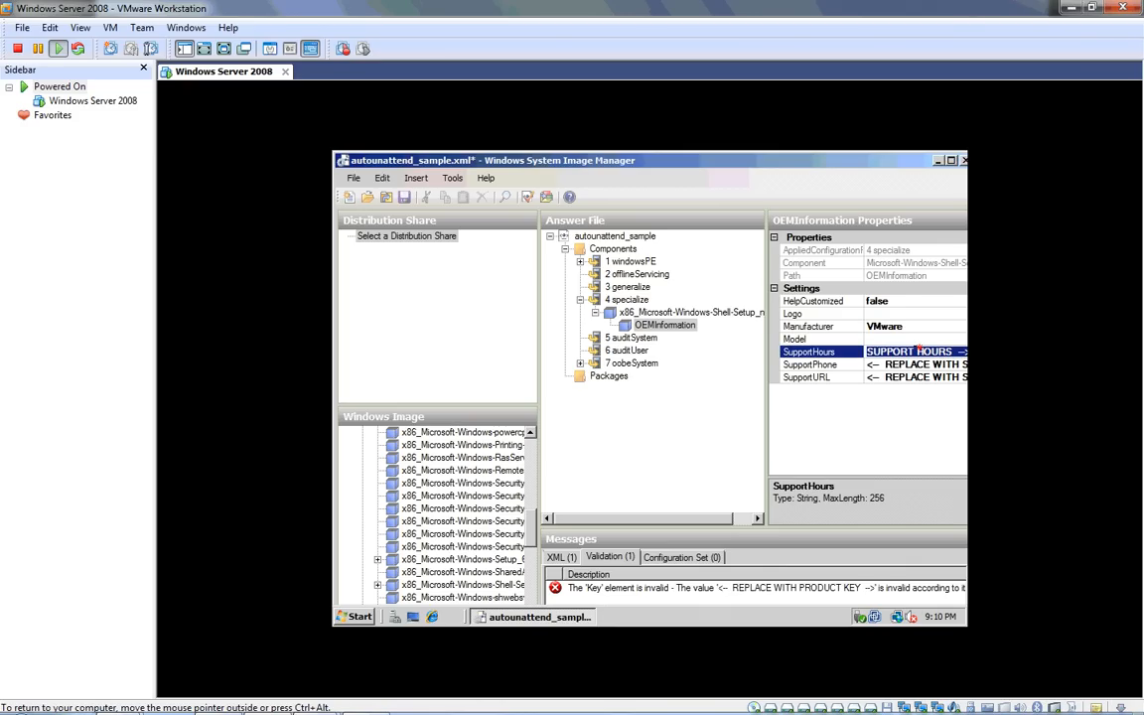
key("BackSpace")
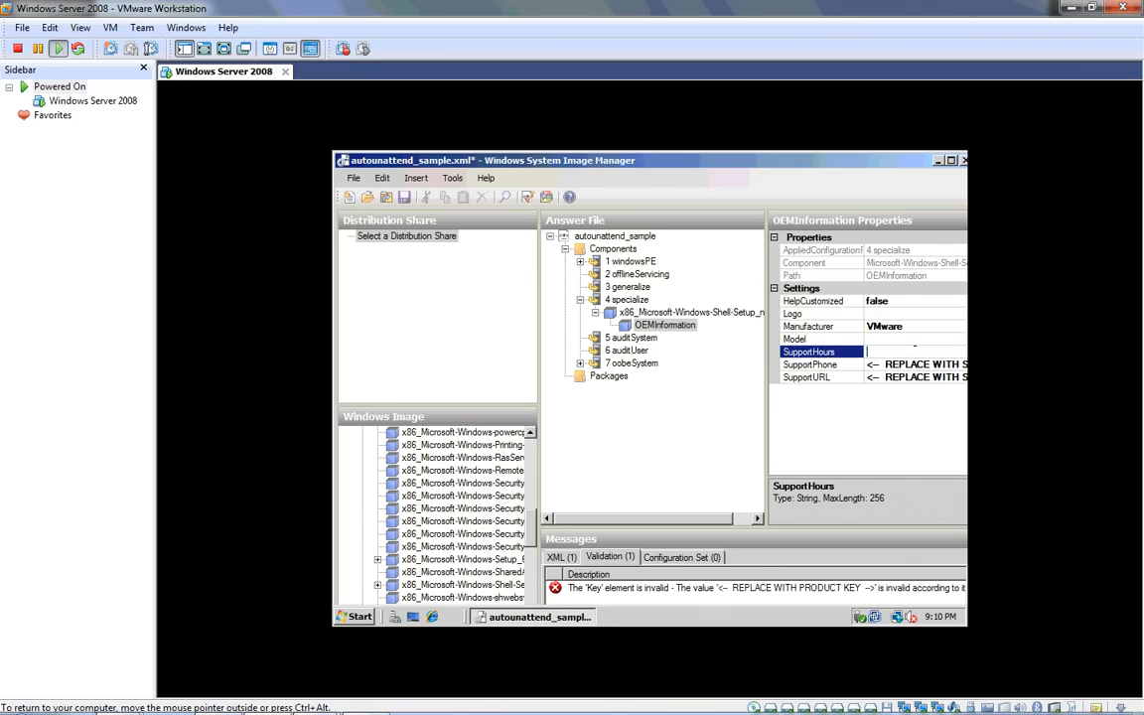
double_click(915, 364)
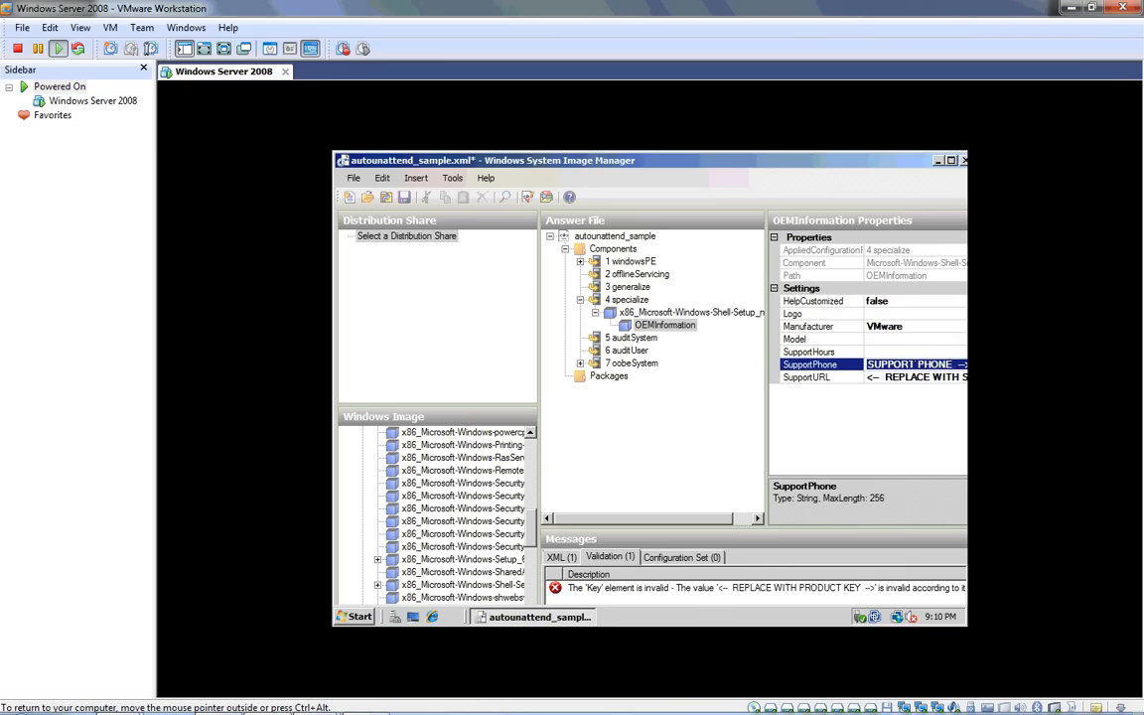
key("BackSpace")
double_click(914, 378)
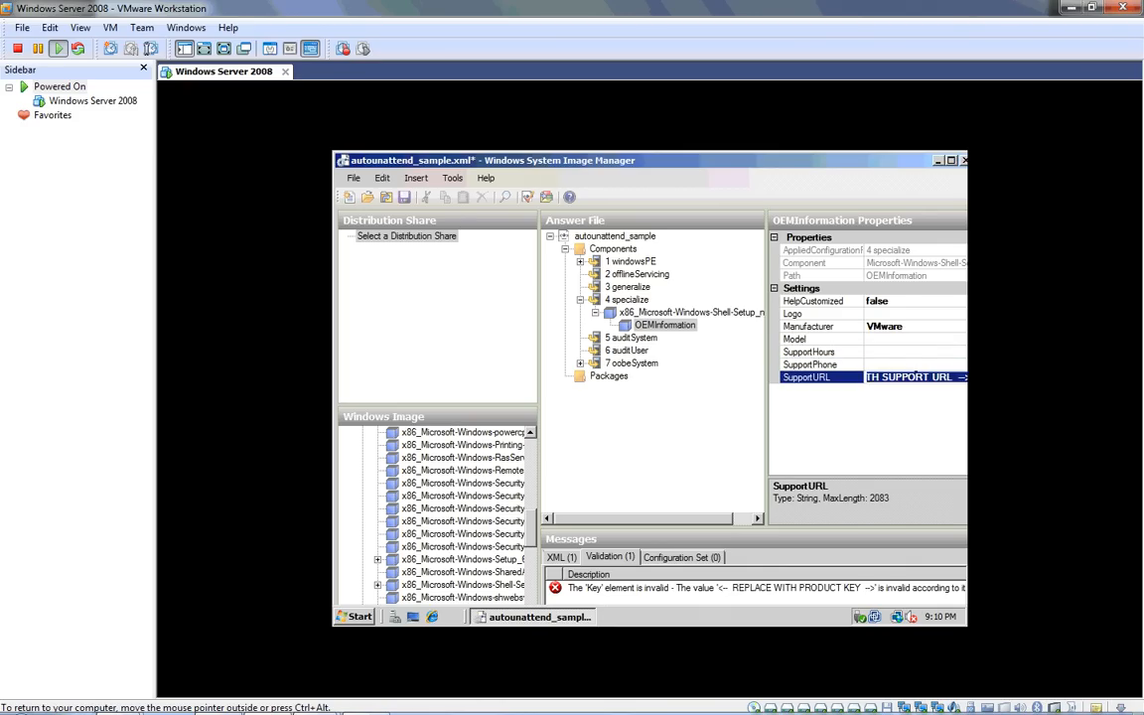
key("BackSpace")
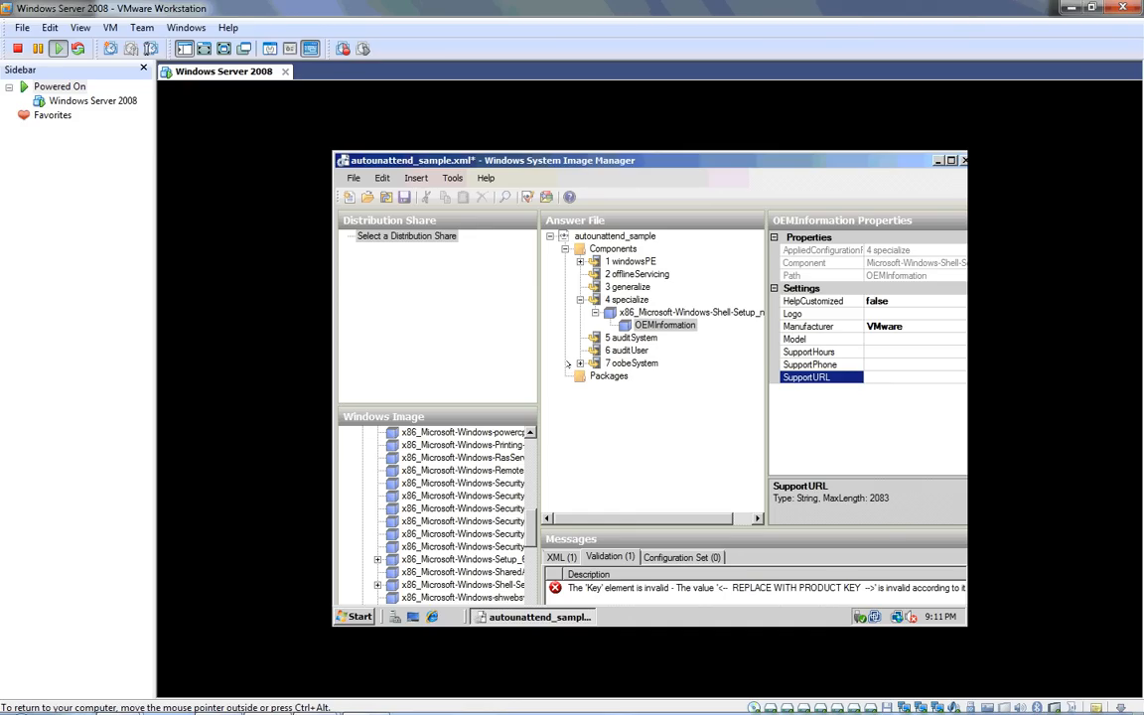
- Review the Reseal and OOBE settings of the oobeSystem pass, and collapse the oobeSystem and specialize passes
left_click(614, 363)
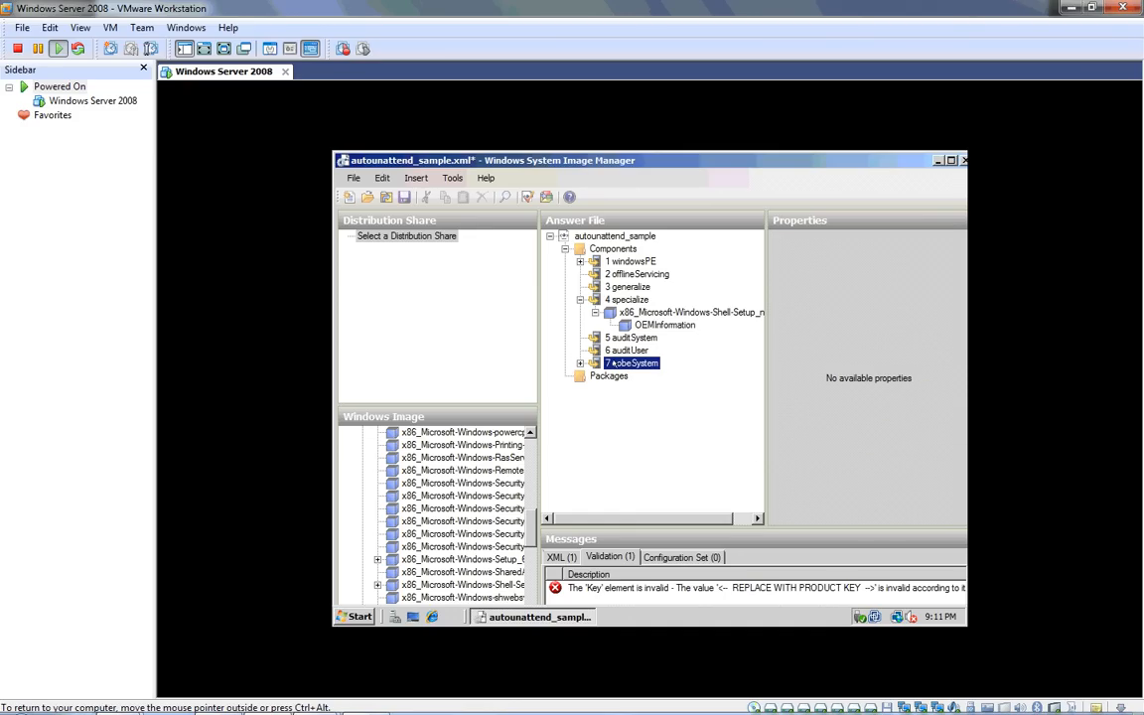
double_click(612, 363)
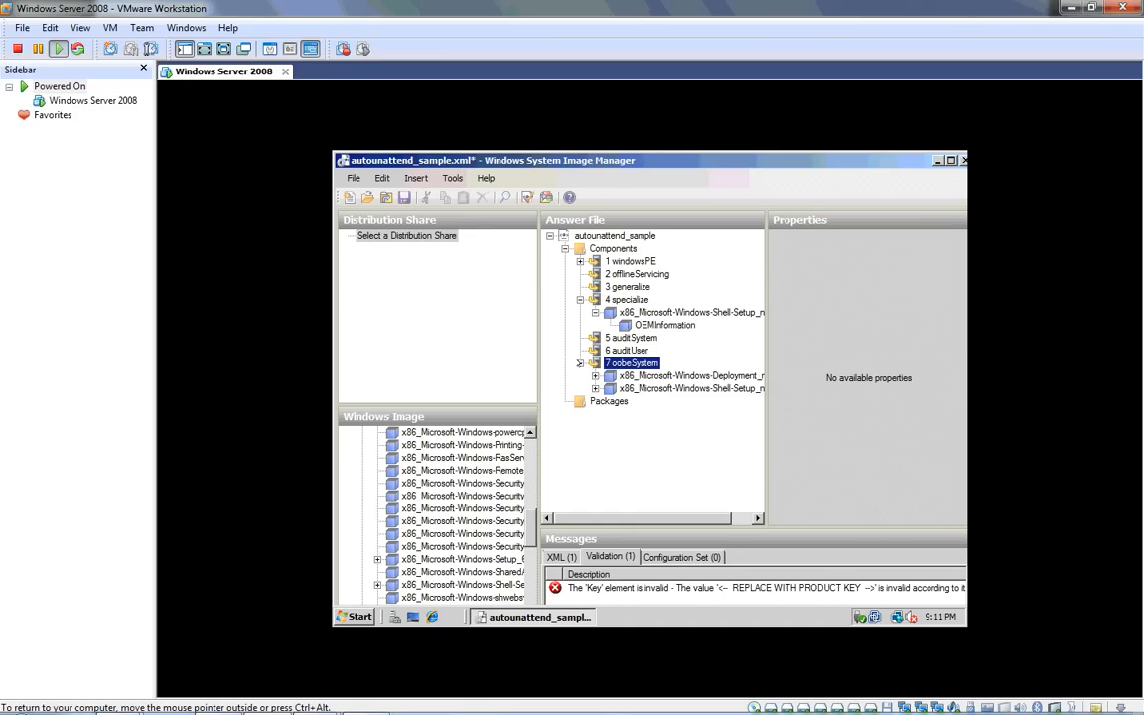
left_click(640, 376)
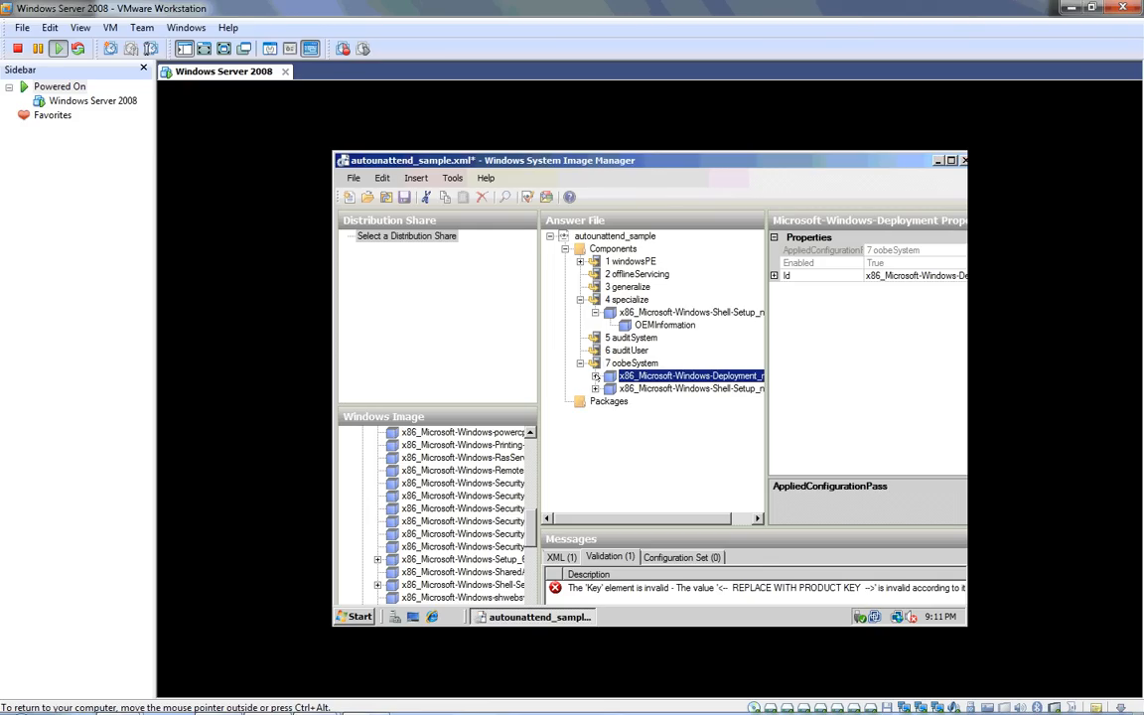
left_click(595, 377)
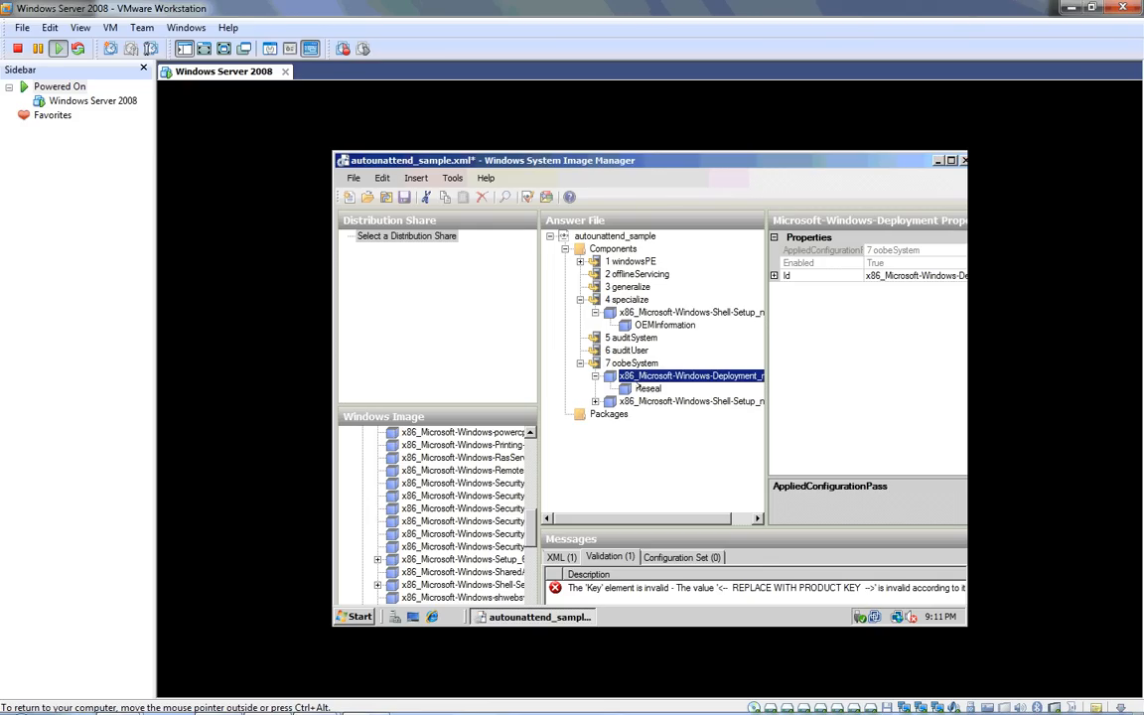
left_click(641, 389)
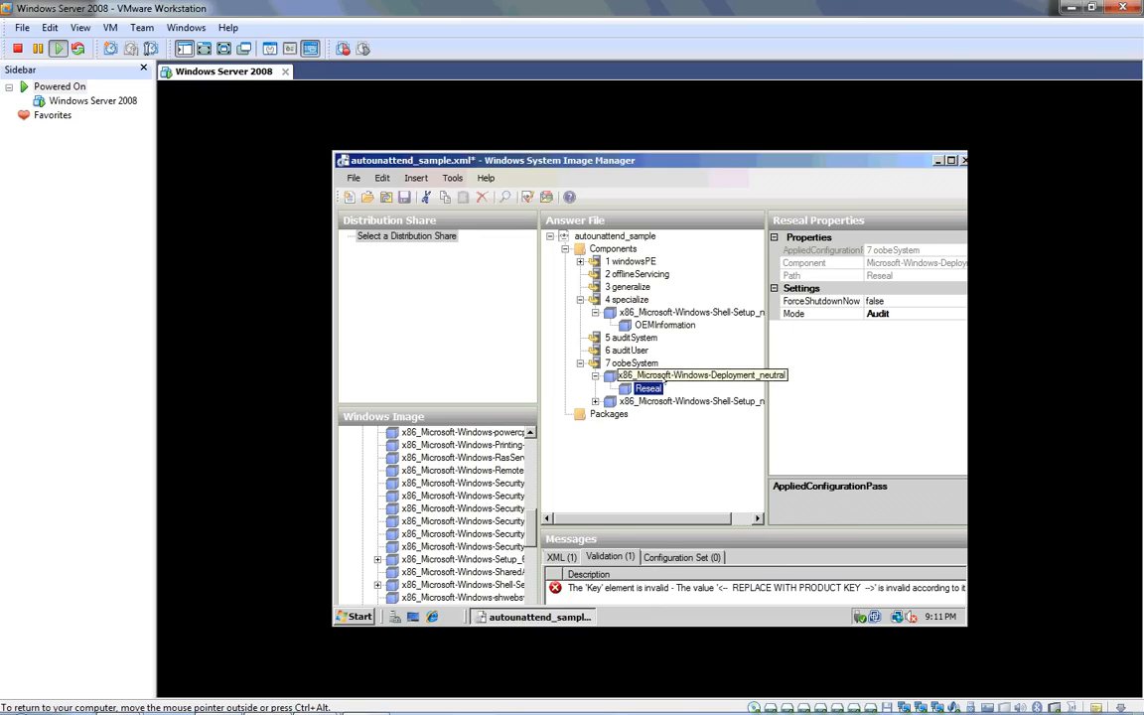
double_click(625, 401)
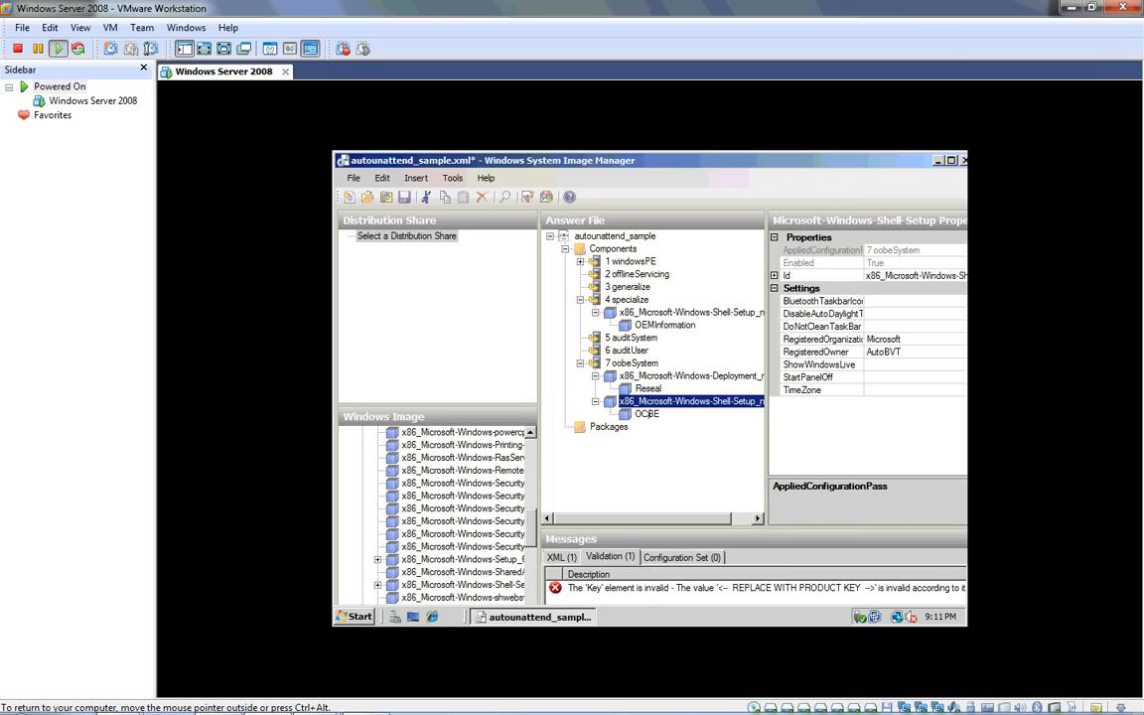
left_click(647, 414)
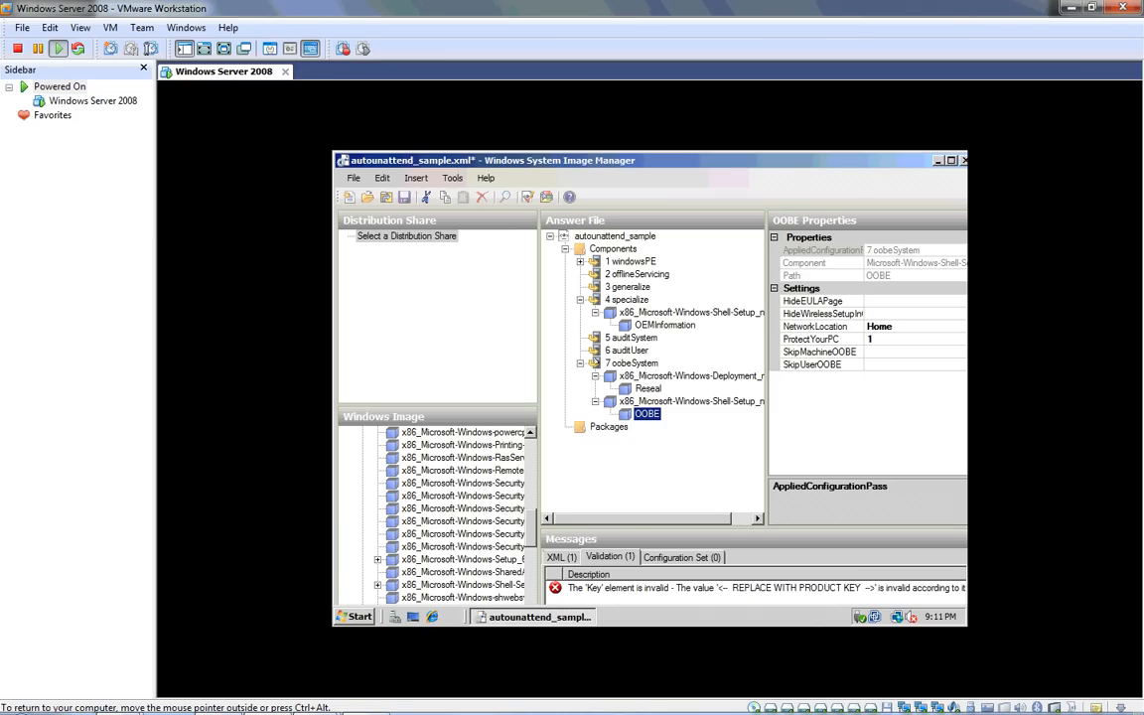
left_click(580, 364)
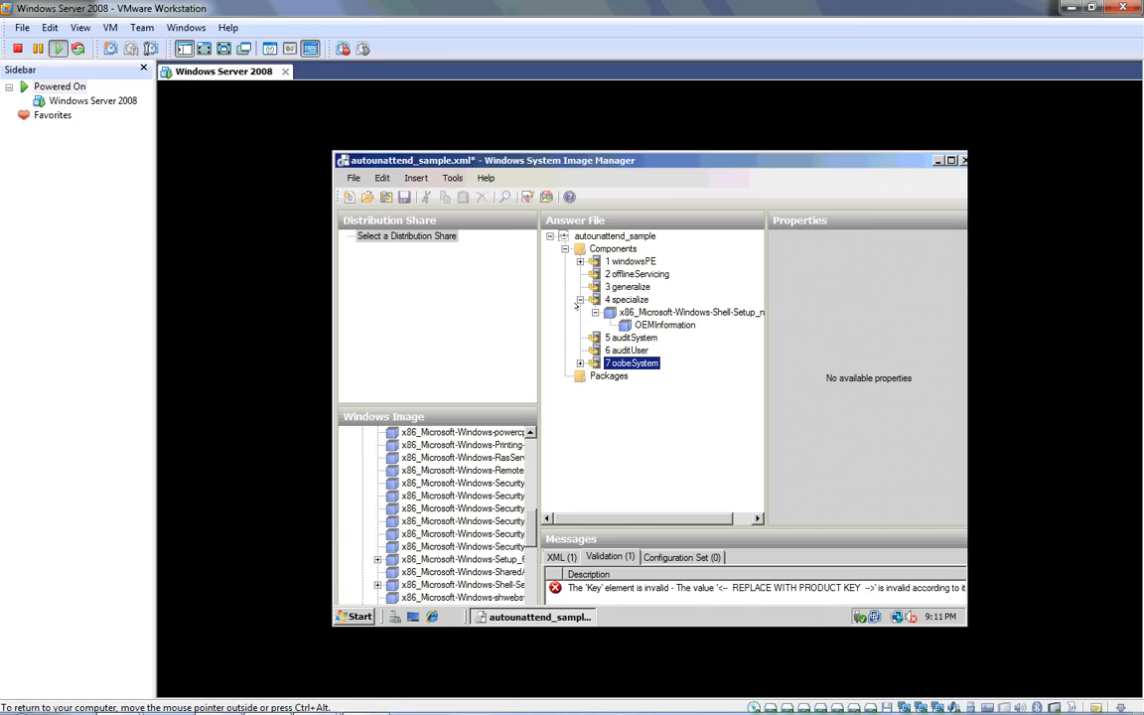
left_click(580, 299)
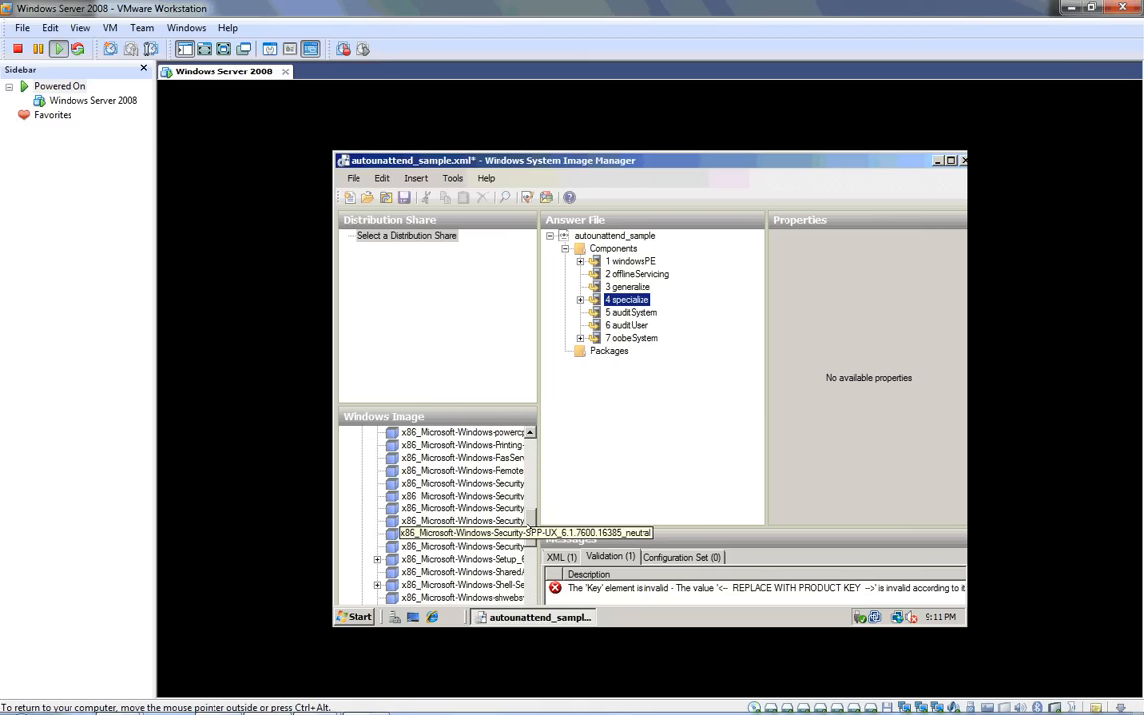
- Add the x86_Microsoft-Windows-IE-InternetExplorer component from the Windows image to pass 4 specialize
left_click_drag(533, 520, 533, 483)
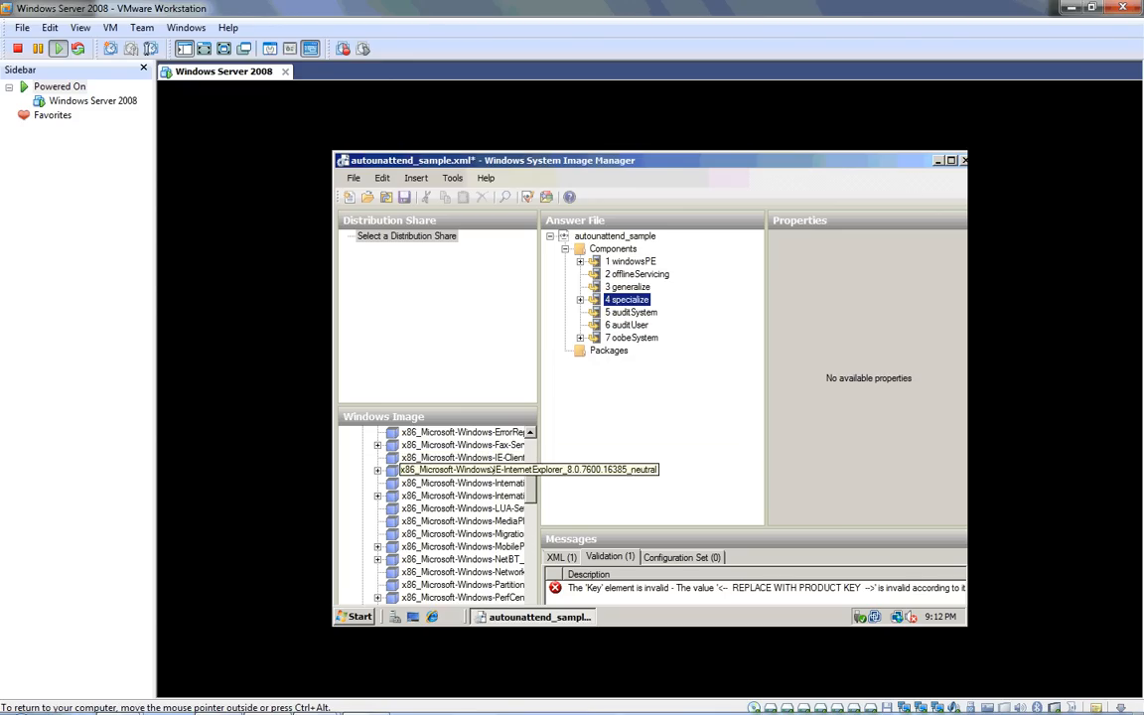
right_click(477, 470)
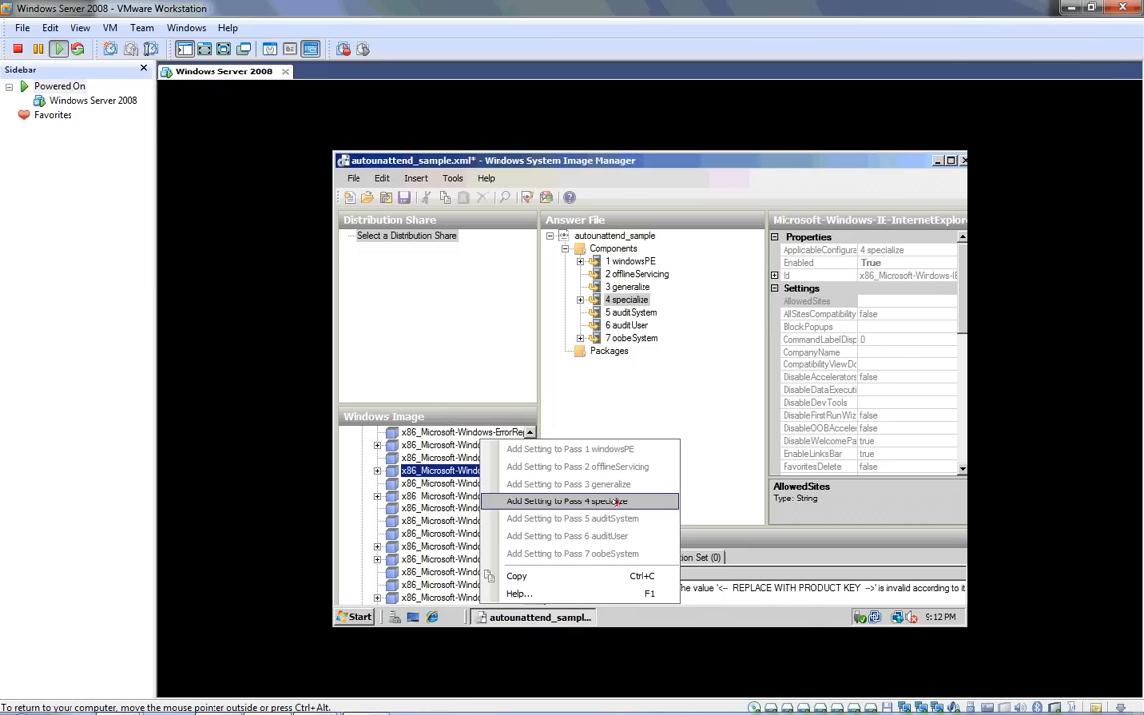
left_click(617, 502)
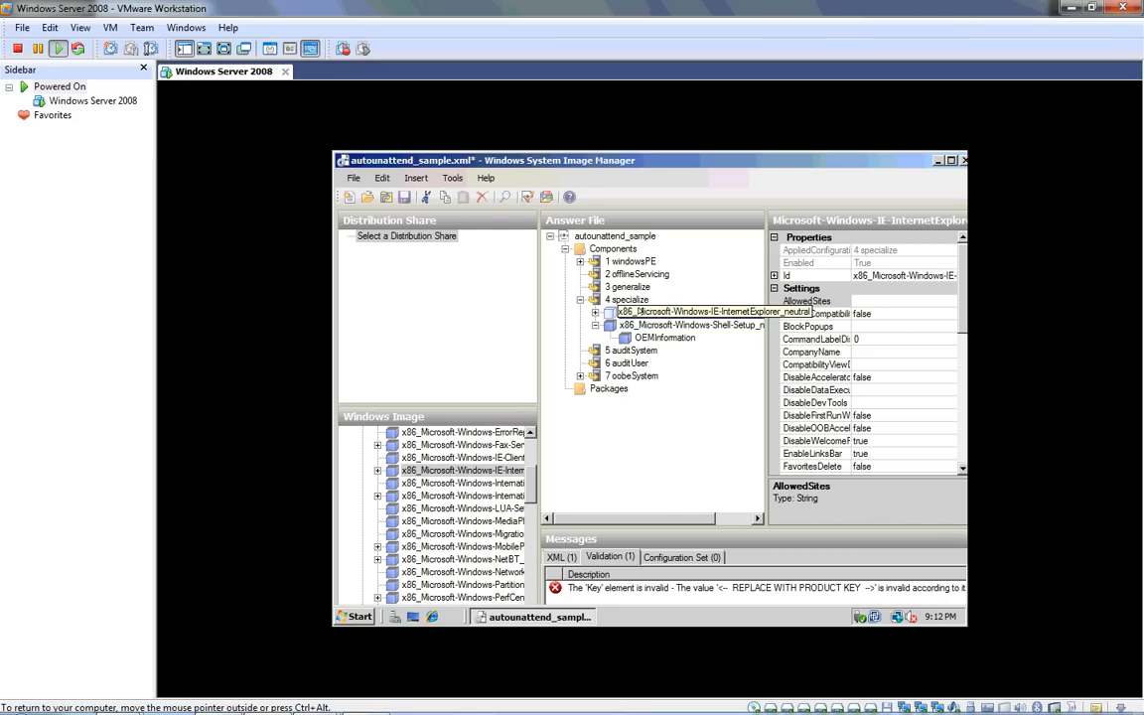
left_click(638, 312)
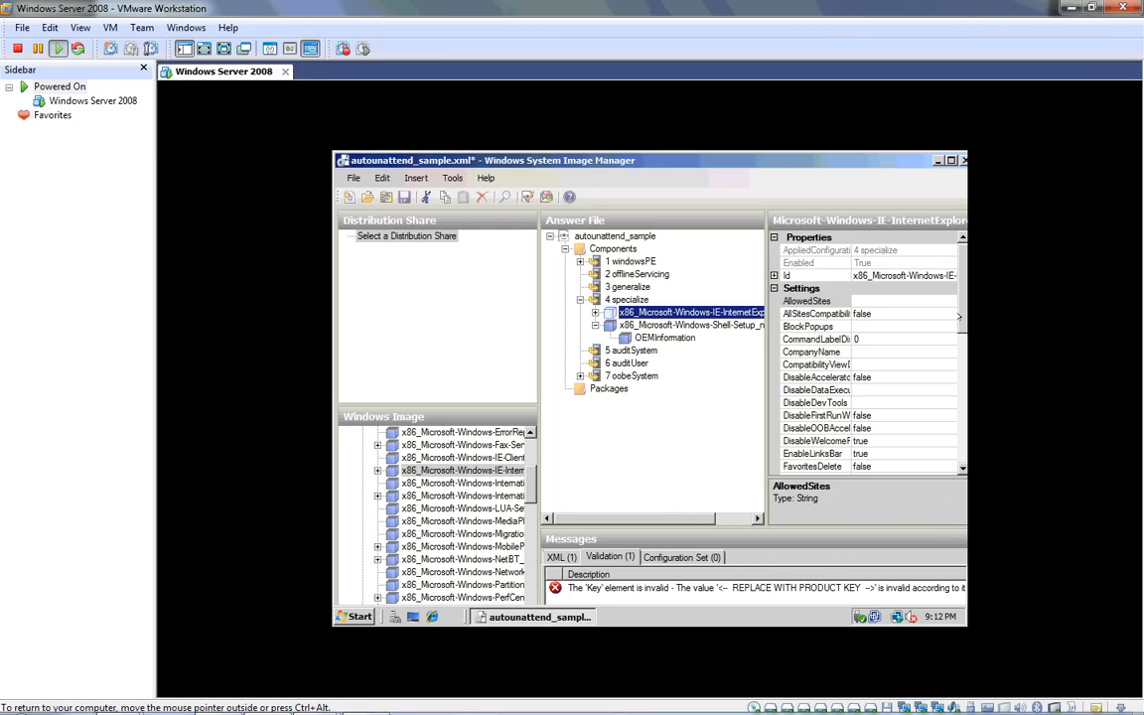
left_click_drag(961, 317, 960, 345)
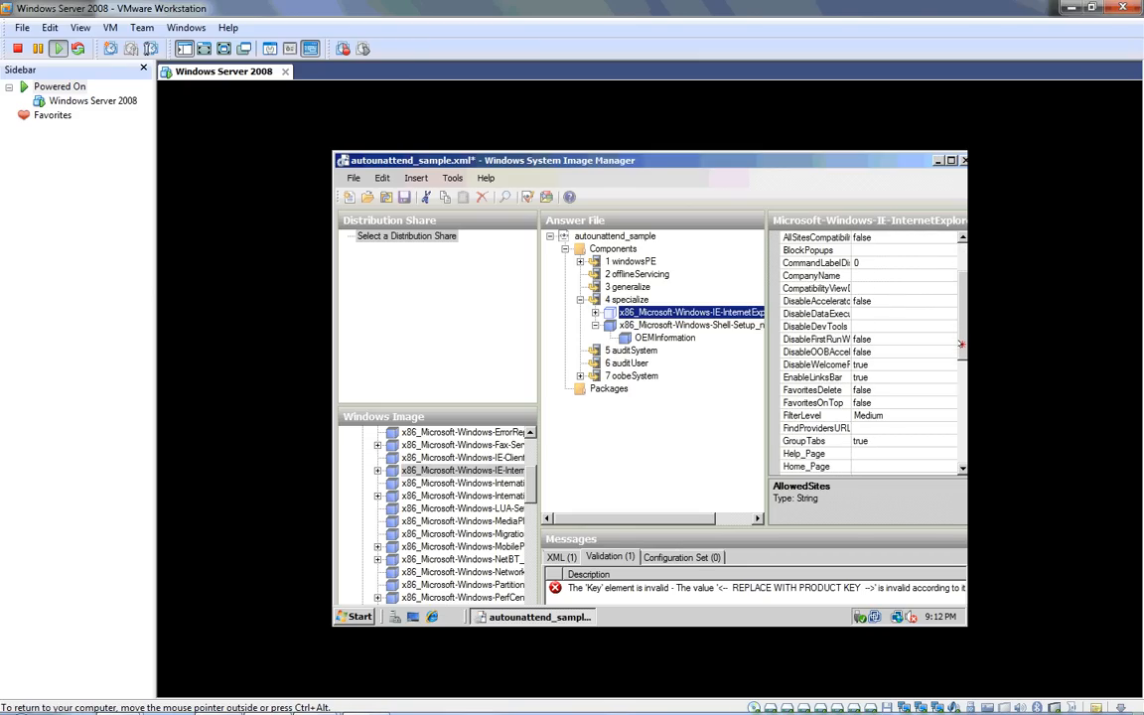
scroll(908, 396, "down", 1)
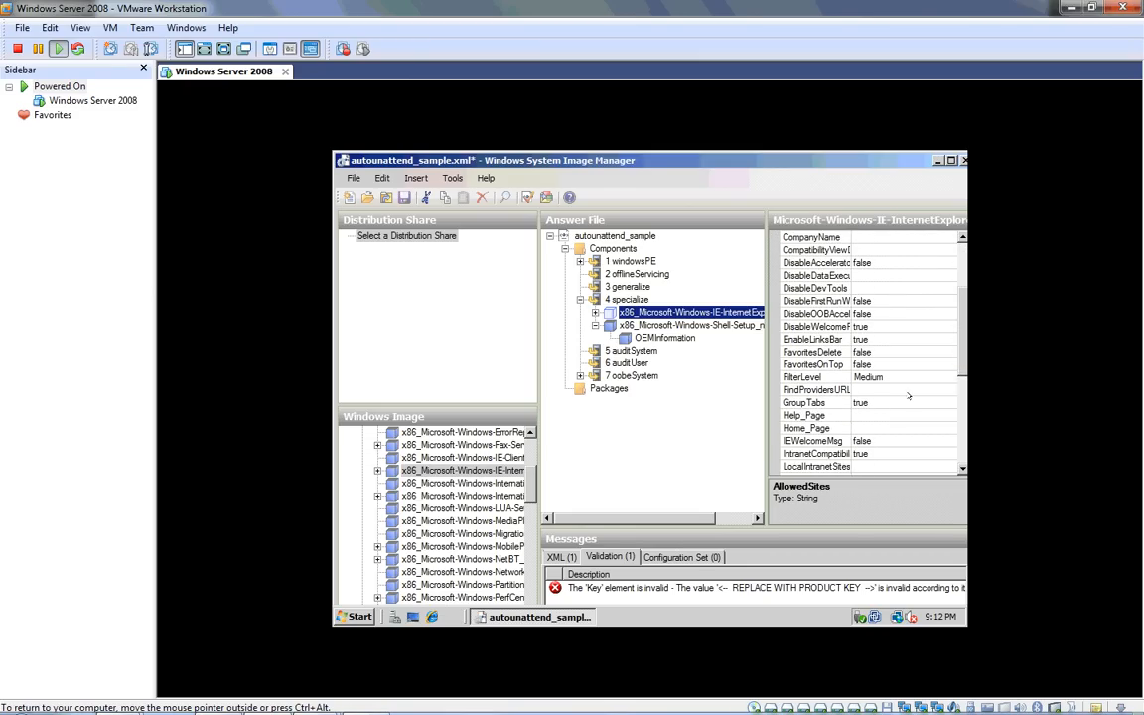
scroll(814, 433, "up", 3)
left_click(814, 428)
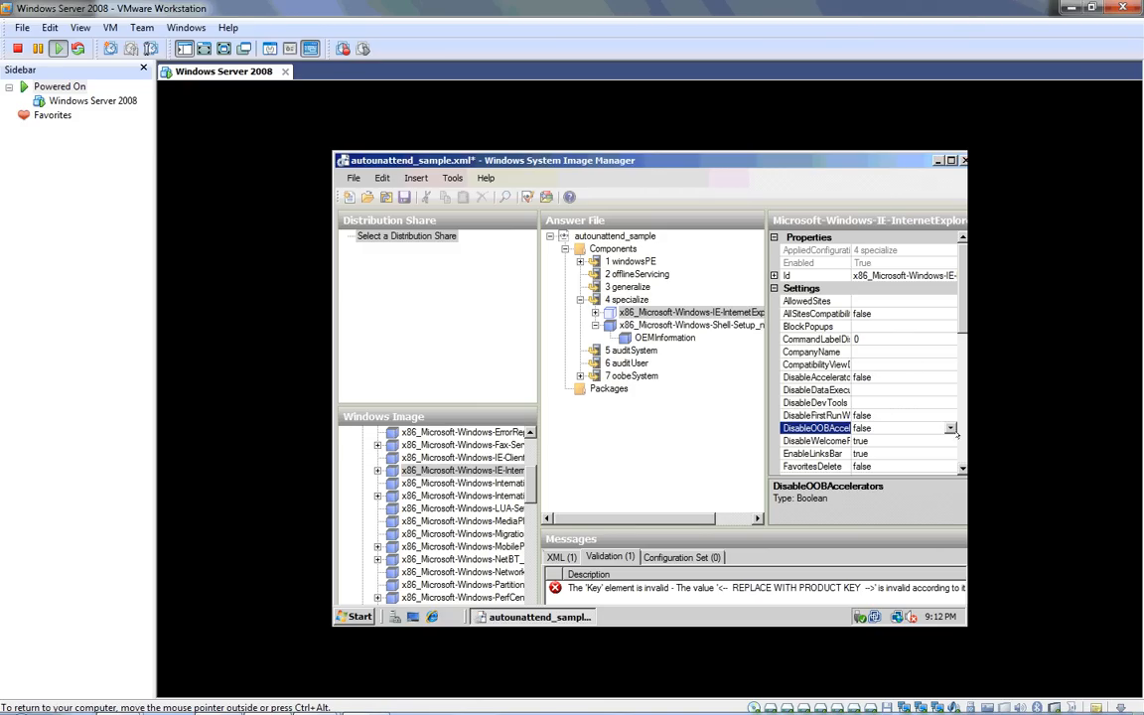
left_click(959, 434)
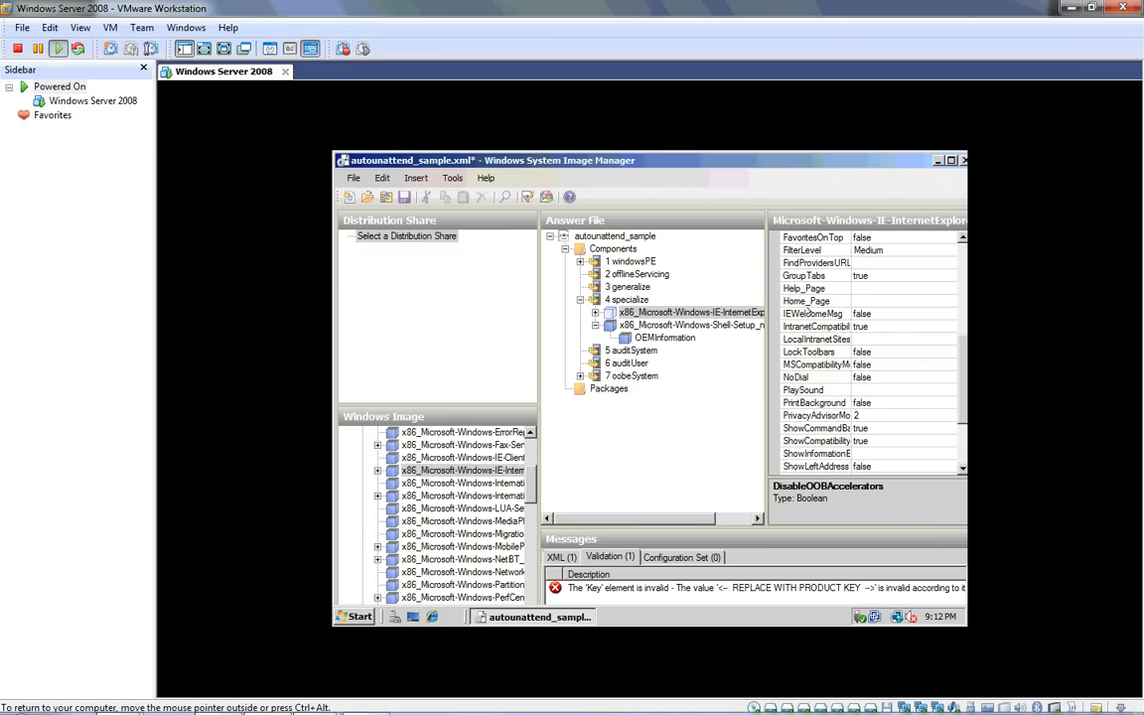
left_click(814, 301)
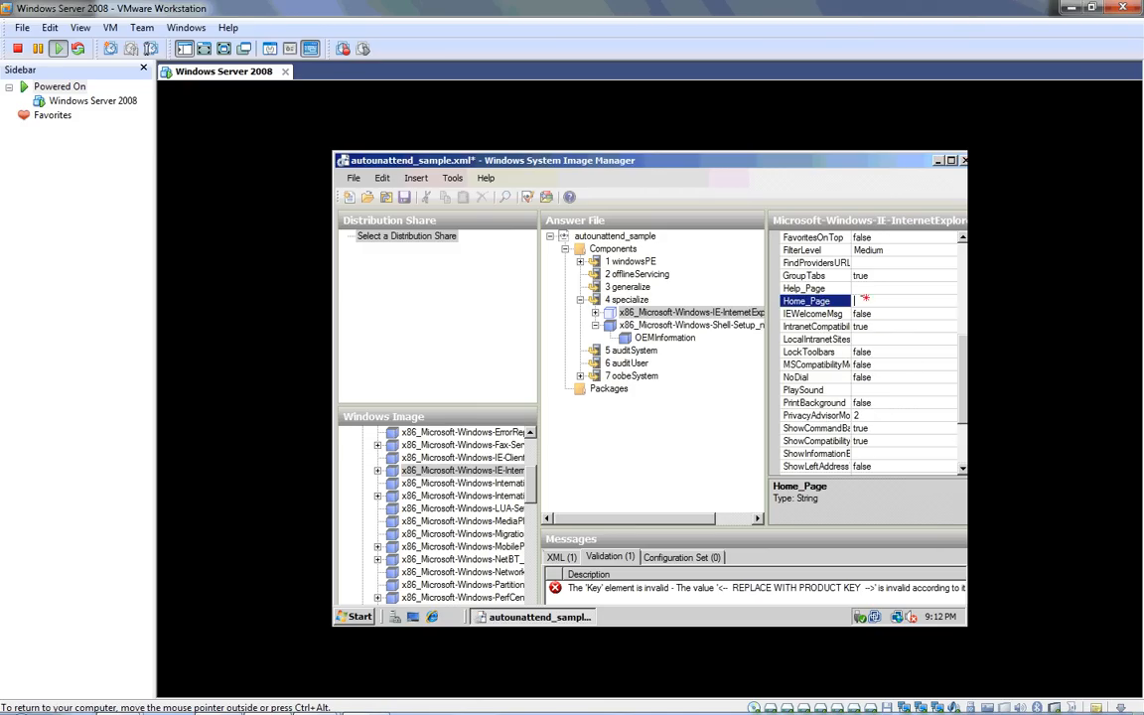
type("http://www.google.com")
- Look at the Internet Explorer component's FavoritesList and FeedList entries, and collapse the component and the specialize pass
left_click(594, 313)
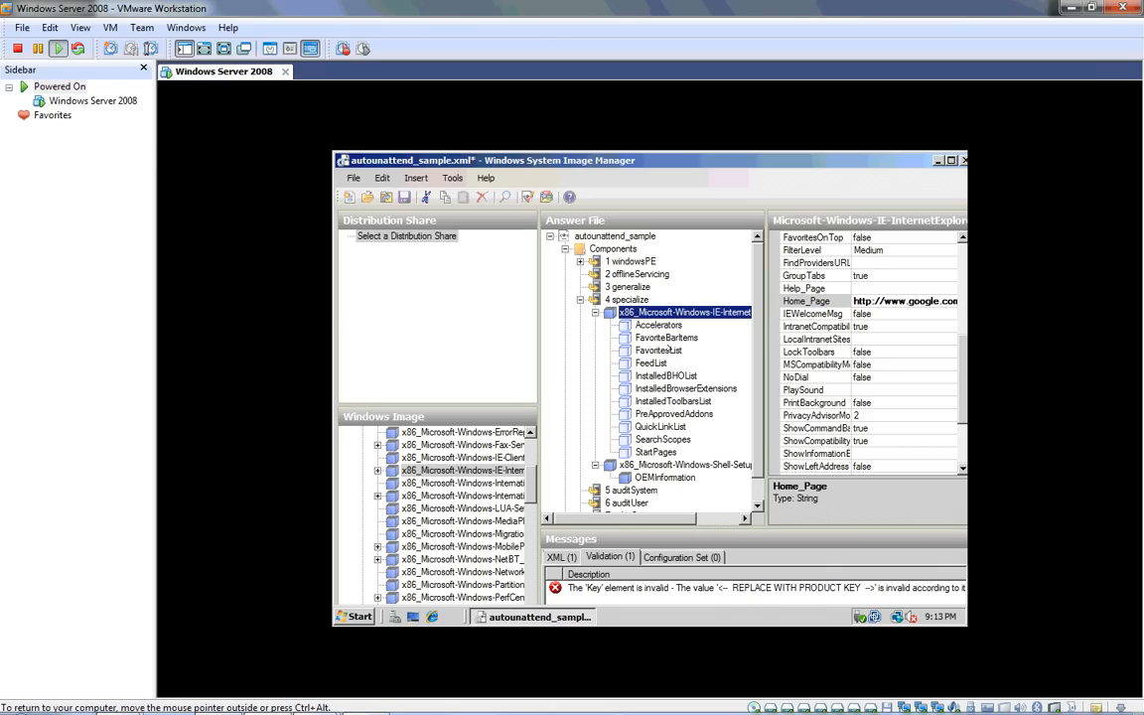
left_click(662, 351)
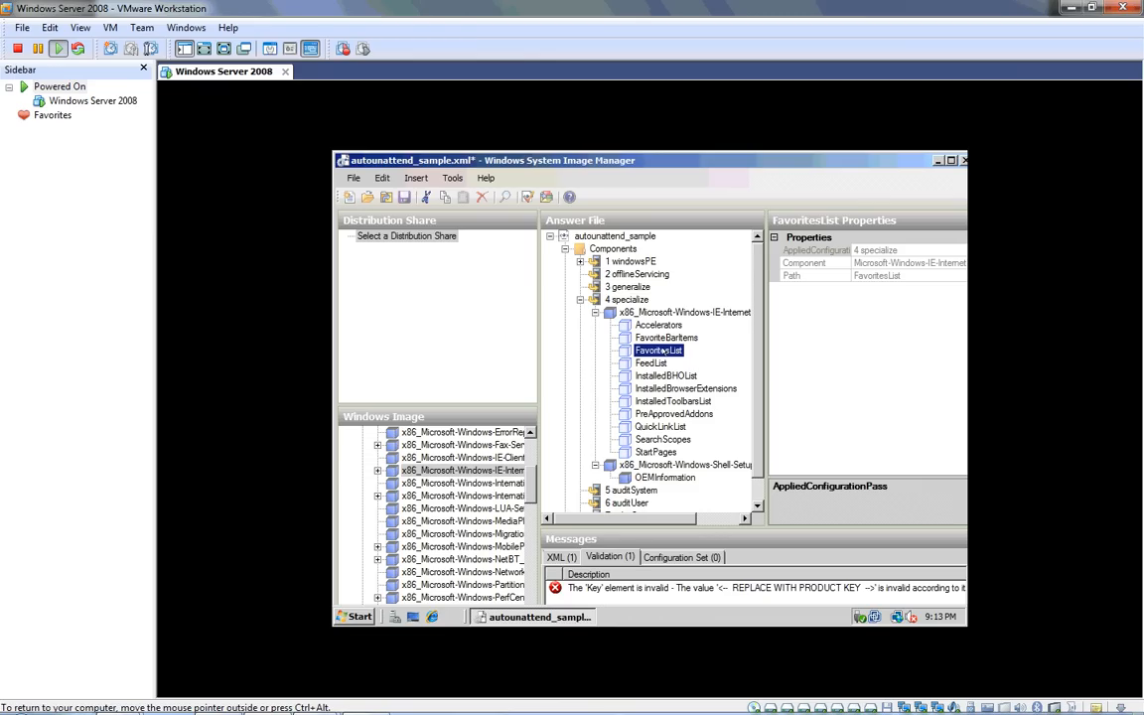
left_click(653, 362)
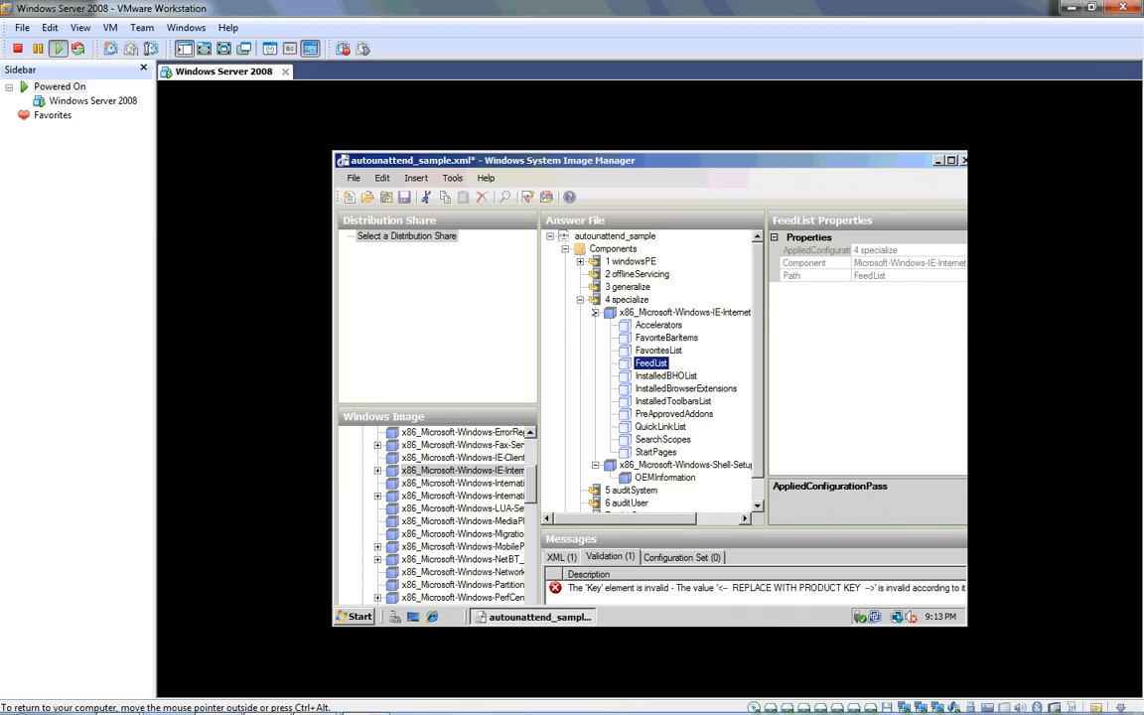
left_click(595, 312)
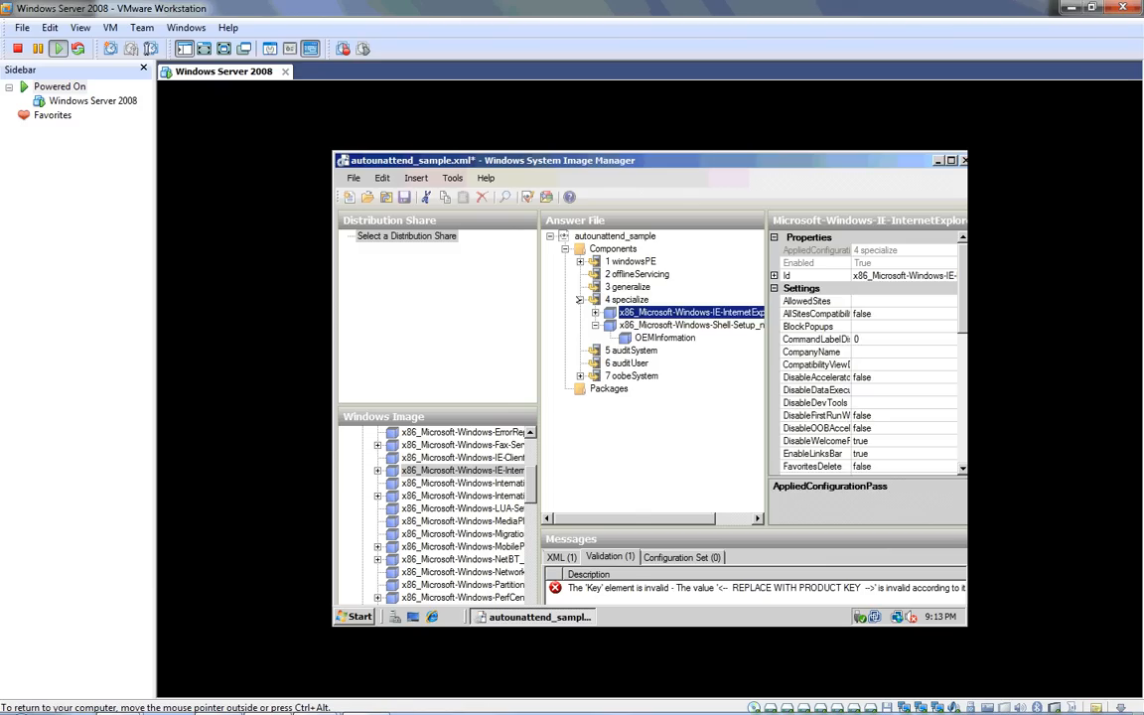
left_click(580, 299)
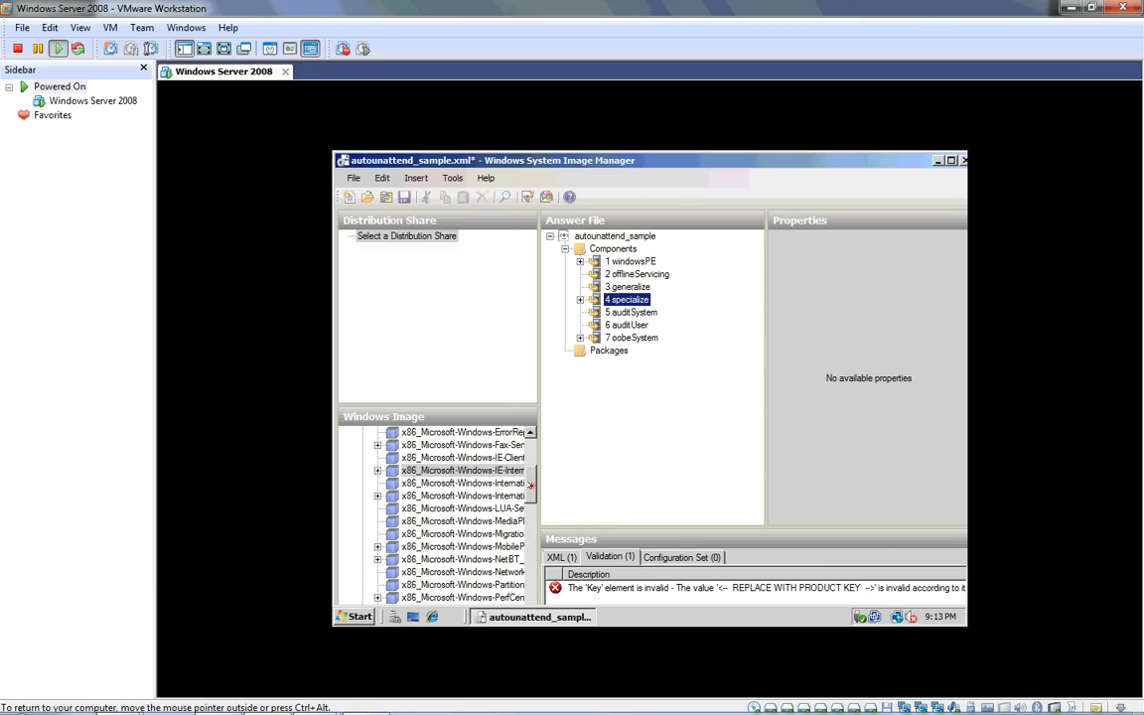
- Validate the autounattend_sample answer file against the Windows 7 ENTERPRISE image
left_click_drag(531, 485, 480, 411)
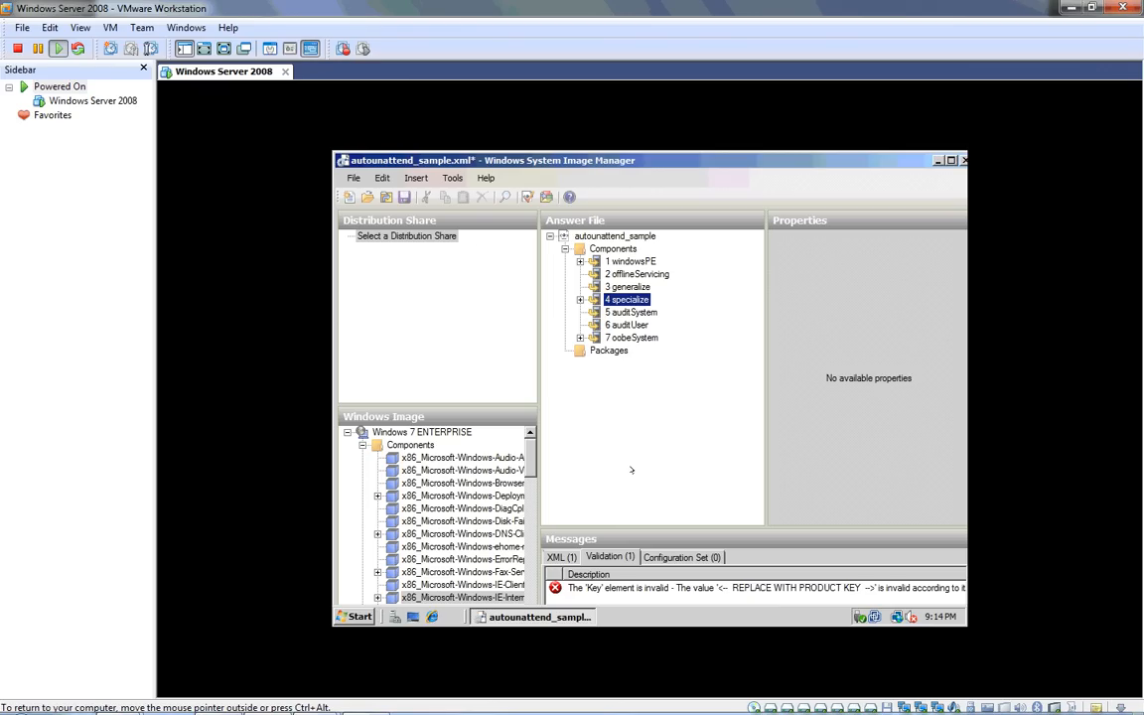
left_click(448, 177)
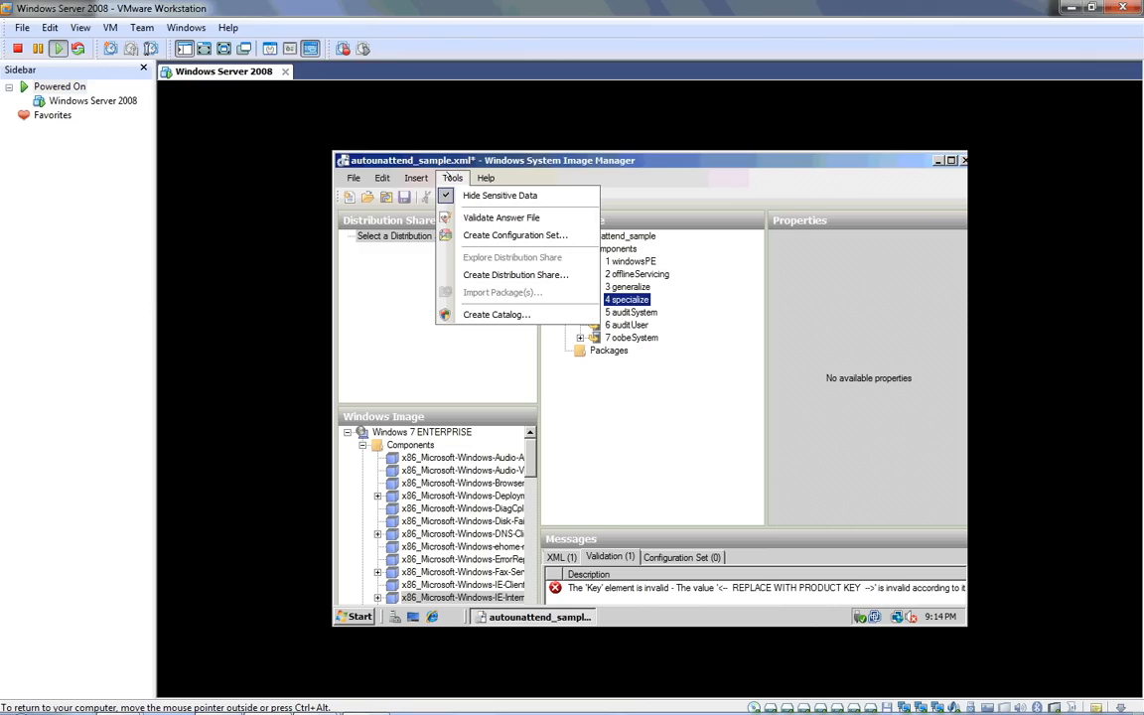
left_click(500, 217)
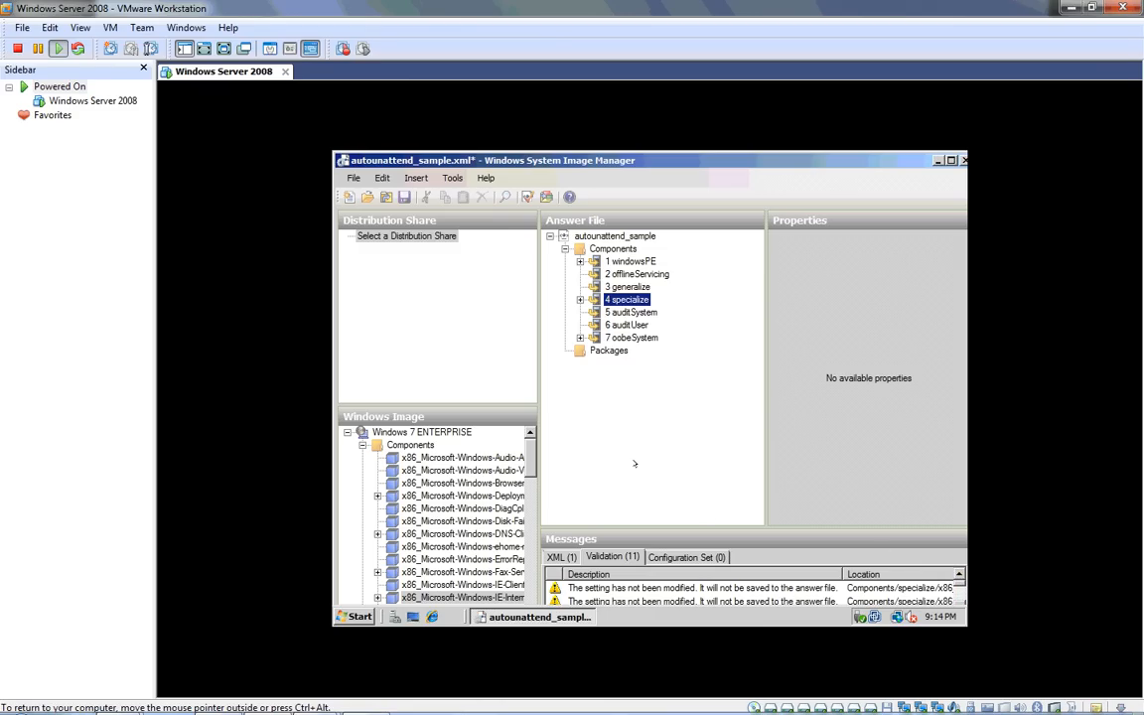
- Save a copy of the answer file to the Desktop as autounattend, and close Windows System Image Manager
left_click(354, 177)
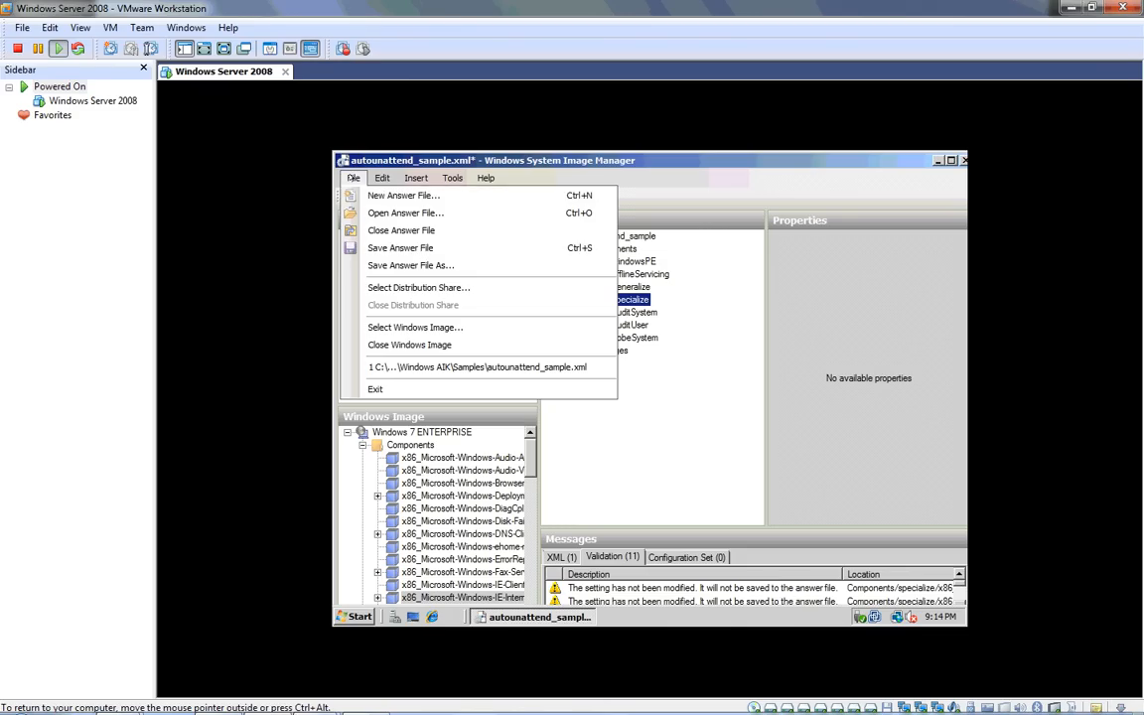
left_click(393, 265)
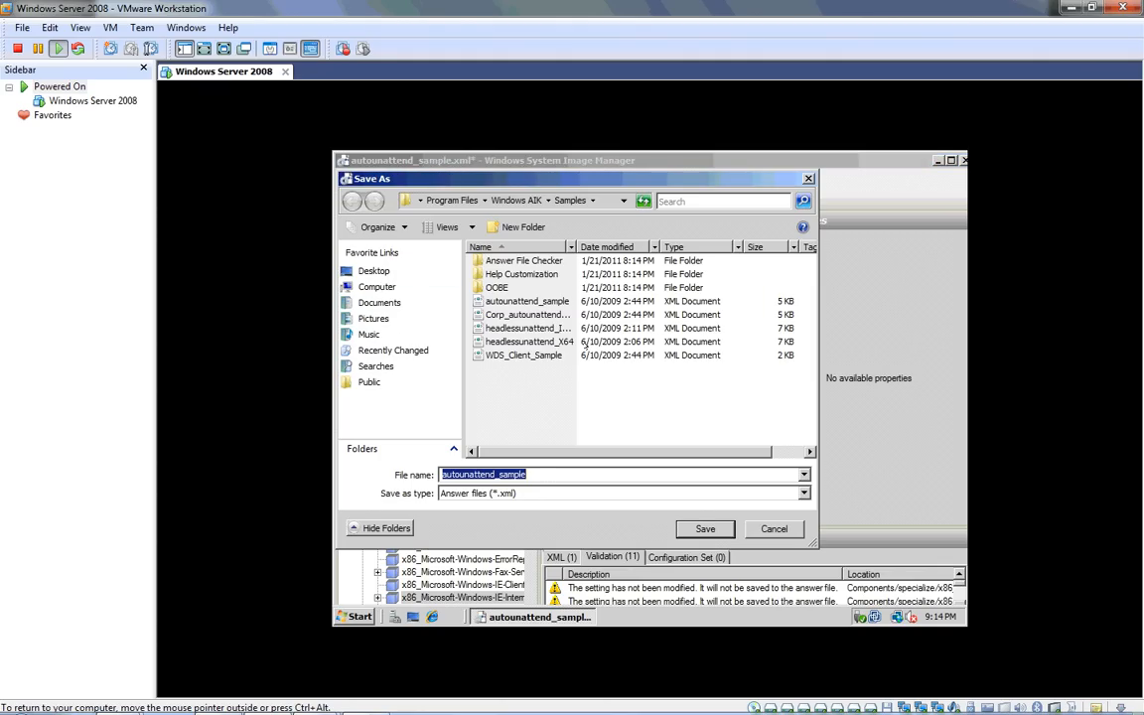
left_click(371, 271)
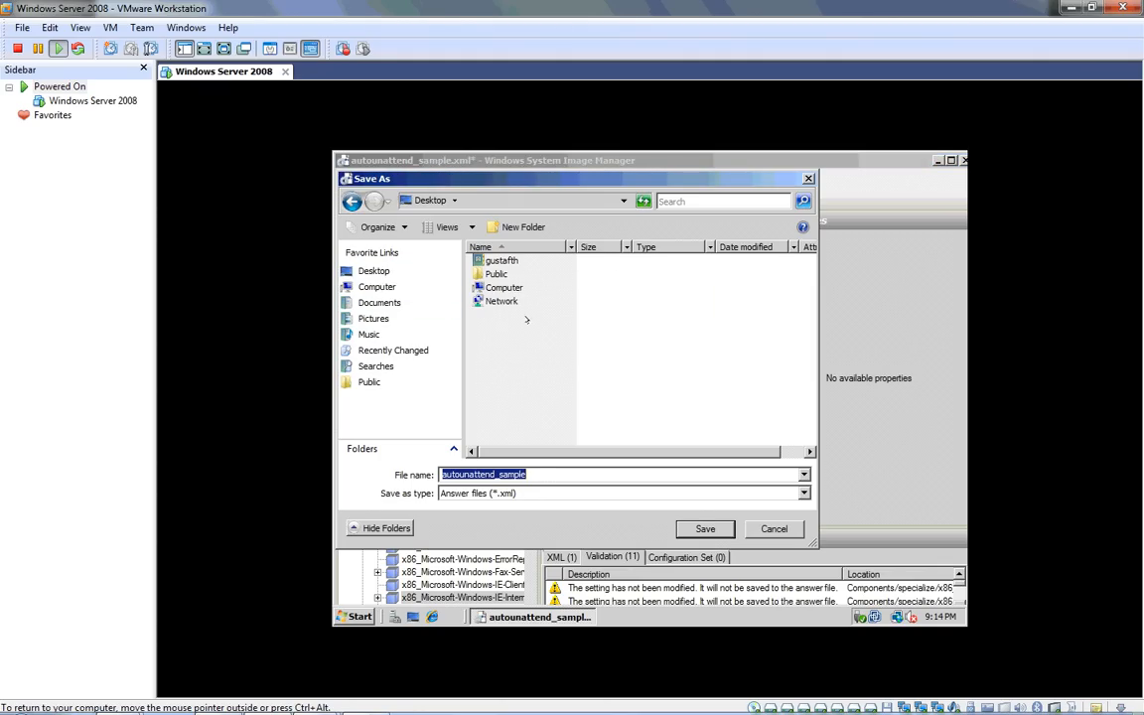
left_click(528, 475)
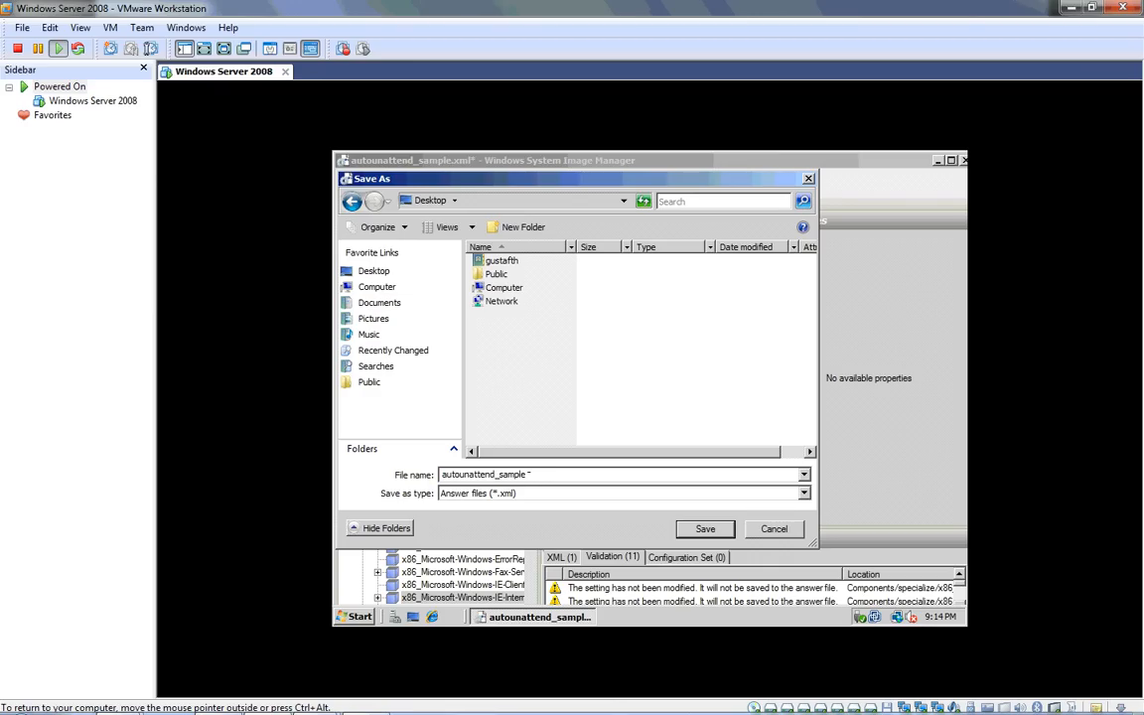
key("BackSpace")
key("BackSpace")
key("BackSpace")
key("BackSpace")
key("BackSpace")
key("BackSpace")
key("BackSpace")
left_click(705, 530)
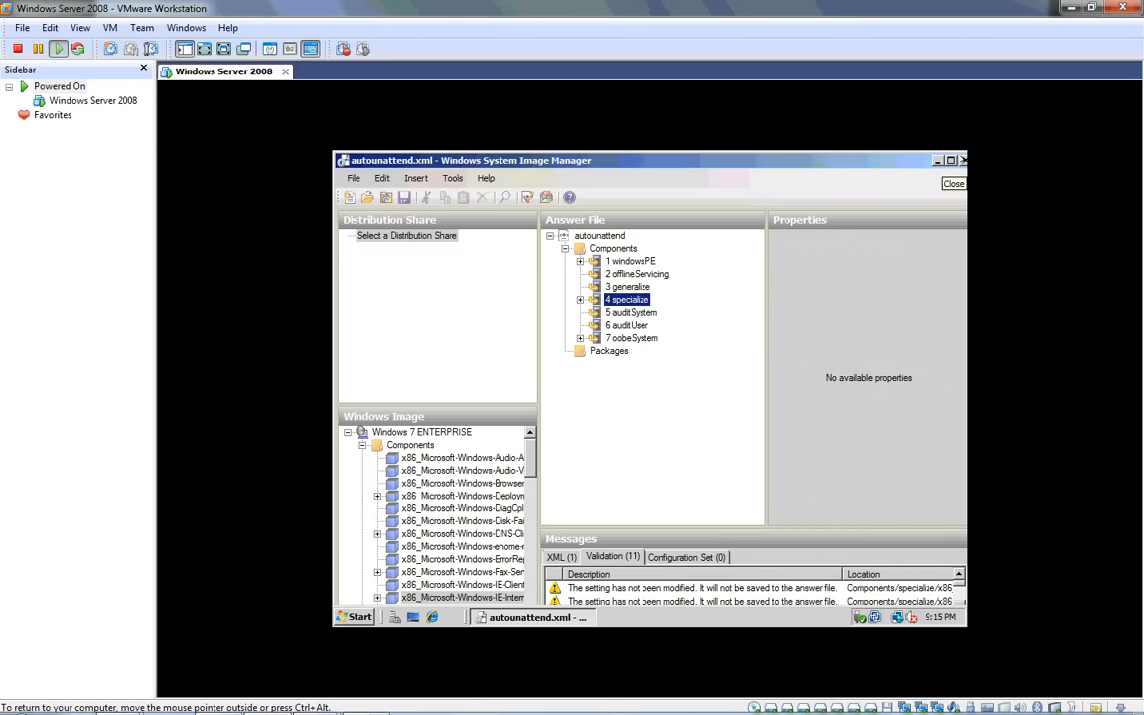
left_click(962, 160)
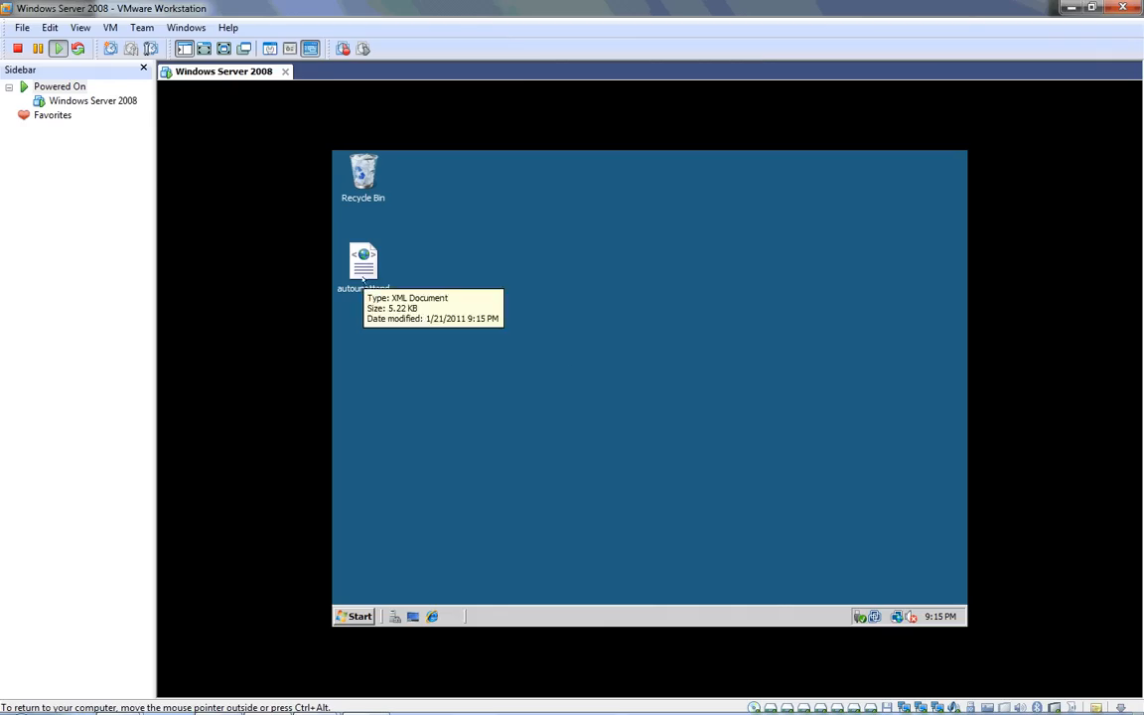